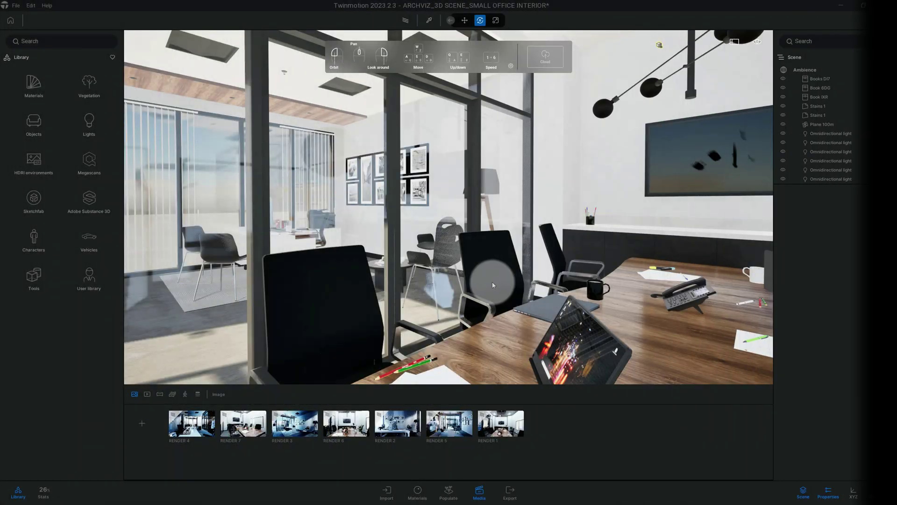
- Select a chair and orbit the camera around the meeting-room table toward an exterior view
left_click(492, 281)
left_click_drag(492, 281, 496, 286)
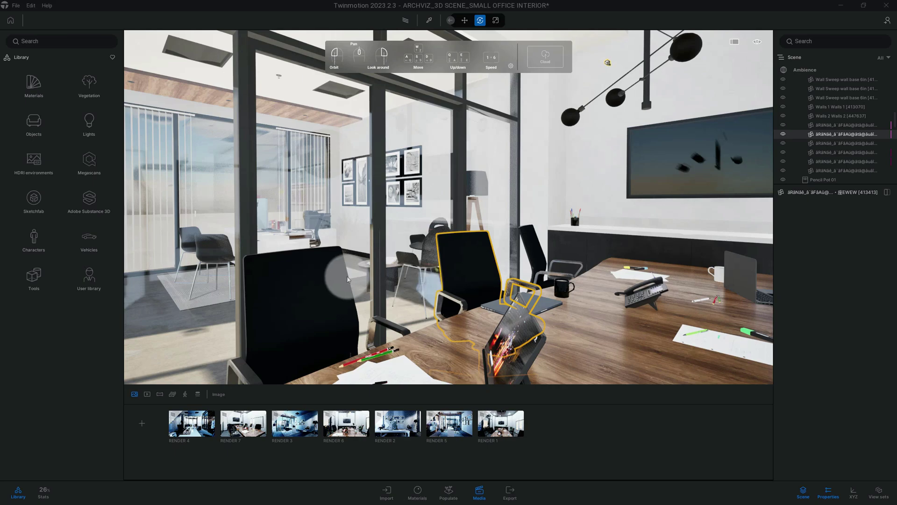
left_click_drag(405, 283, 347, 276)
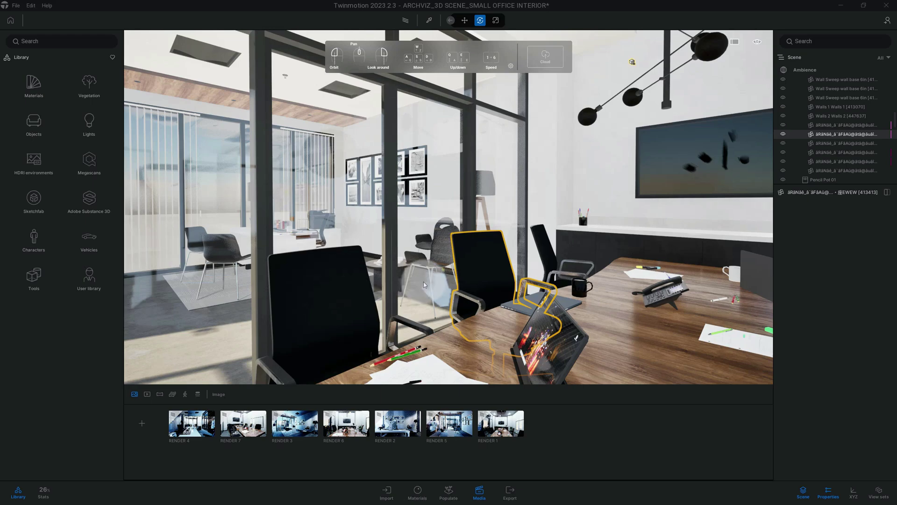
left_click_drag(423, 284, 326, 258)
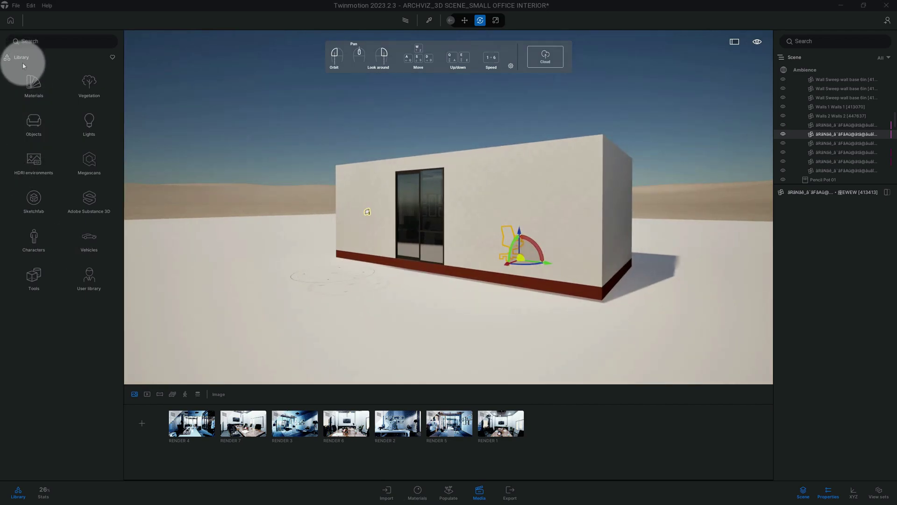
- Add a Section Cube from Library > Tools > Sections beside the building and scale it up
left_click(38, 276)
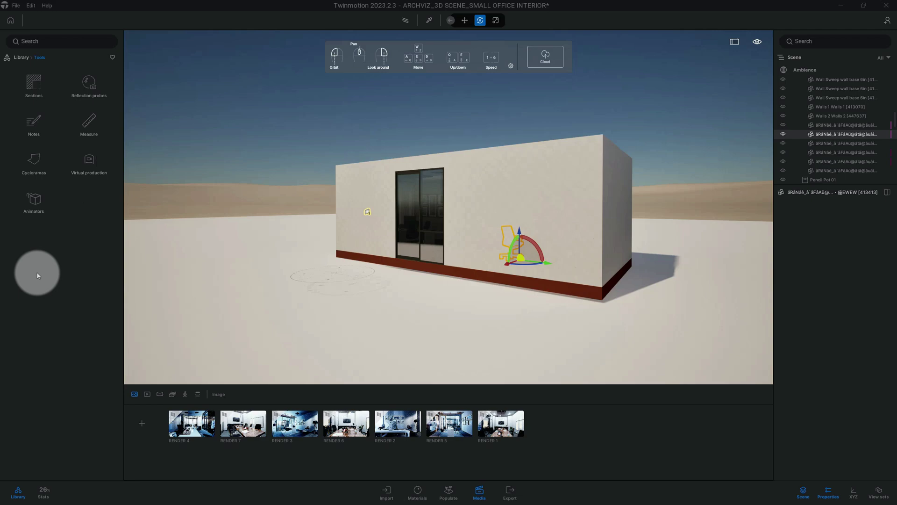
left_click(33, 84)
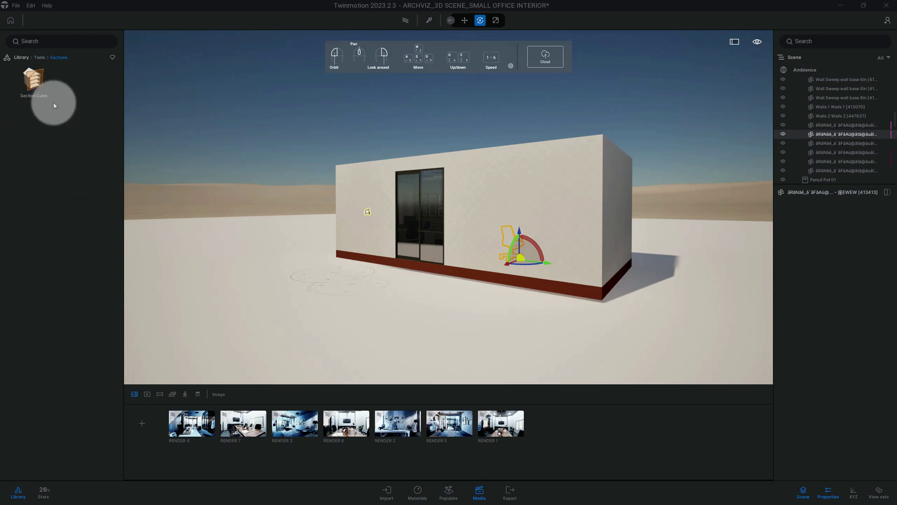
left_click(39, 83)
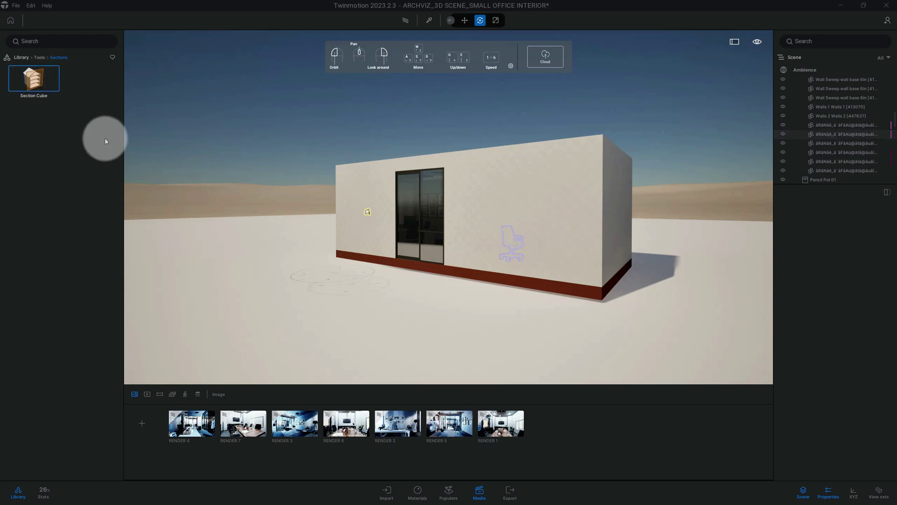
left_click_drag(62, 88, 214, 284)
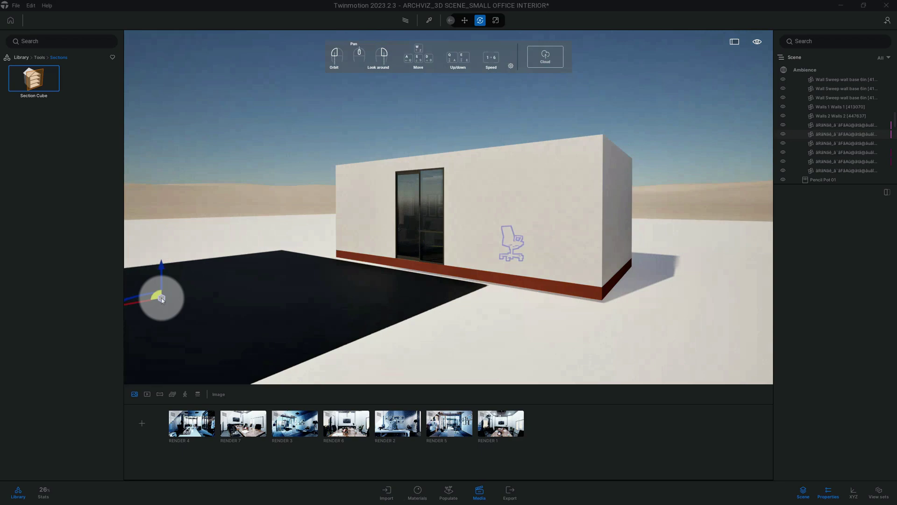
left_click_drag(293, 293, 298, 232)
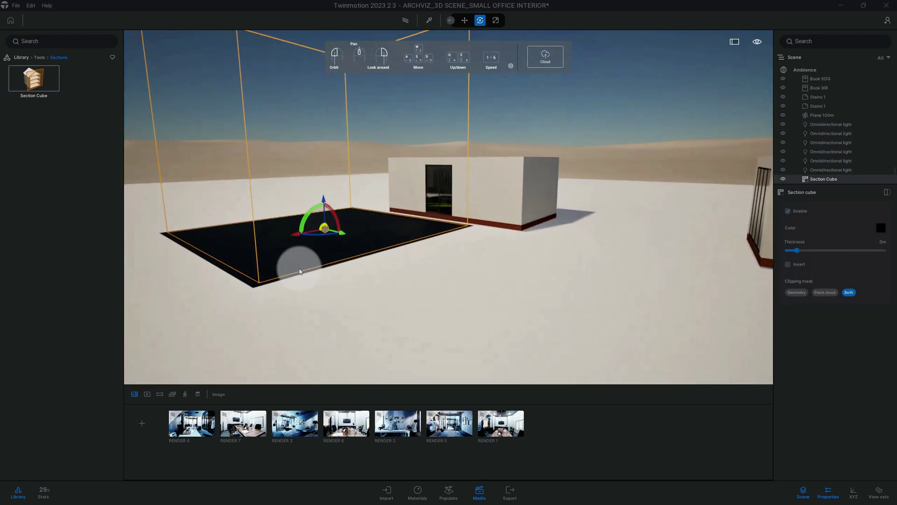
left_click_drag(341, 235, 334, 250)
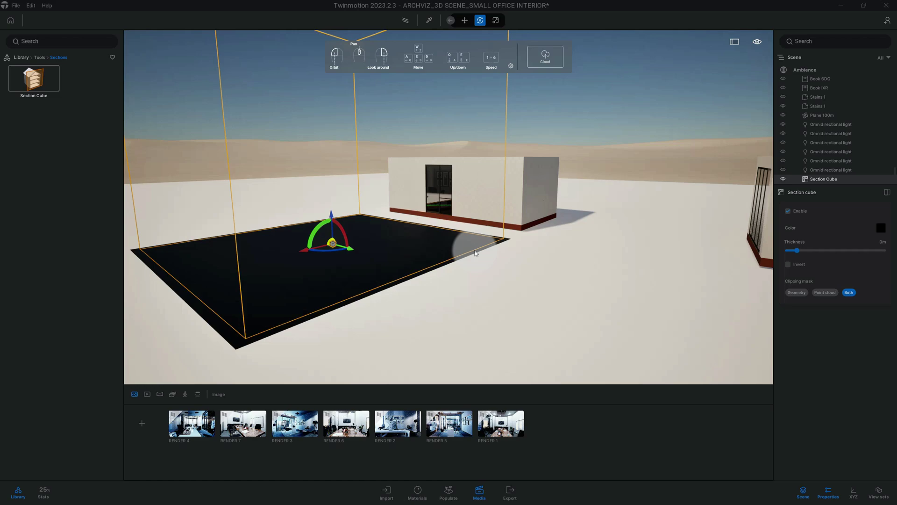
- Toggle Enable off and on, then slide the cube's X face into the front wall
left_click(789, 211)
left_click(789, 211)
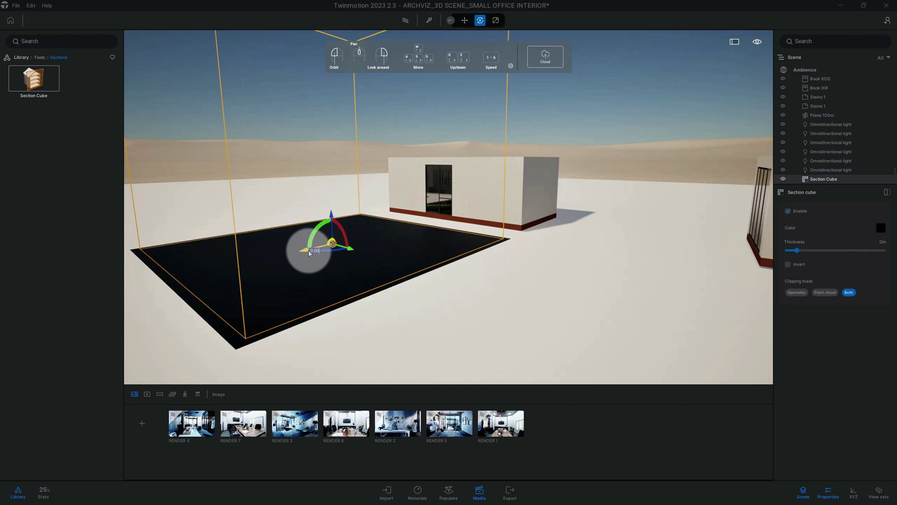
left_click_drag(306, 252, 356, 239)
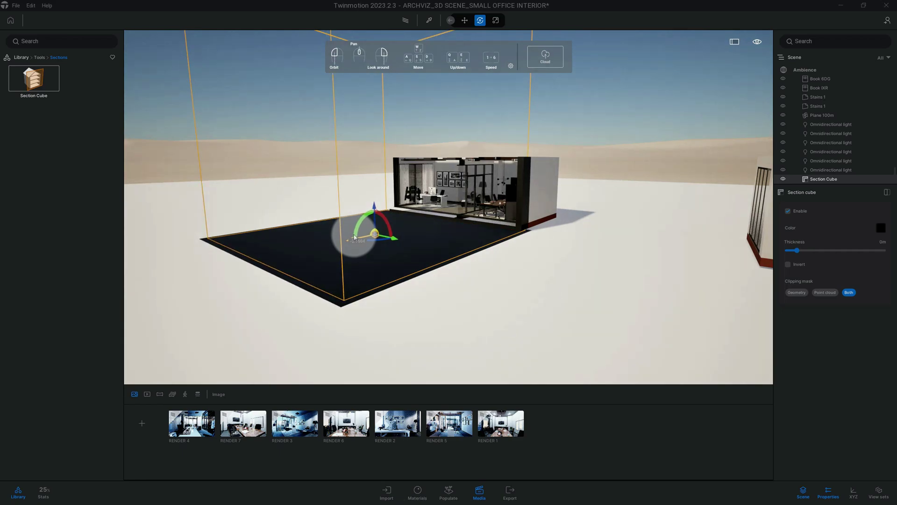
left_click_drag(356, 239, 357, 238)
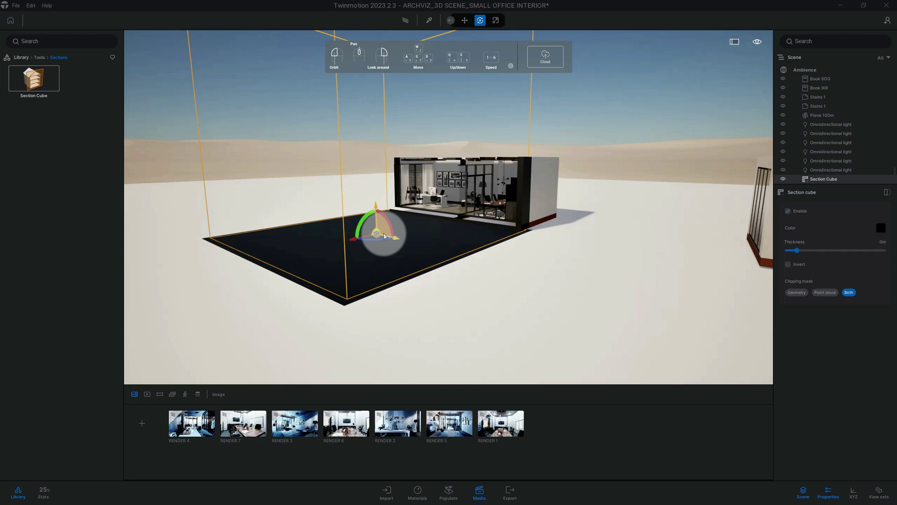
scroll(445, 230, "up", 5)
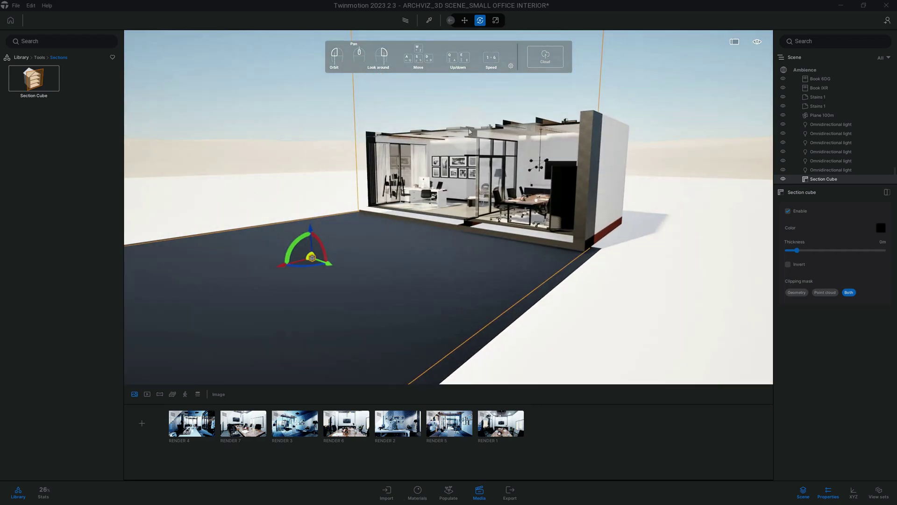
left_click(616, 166)
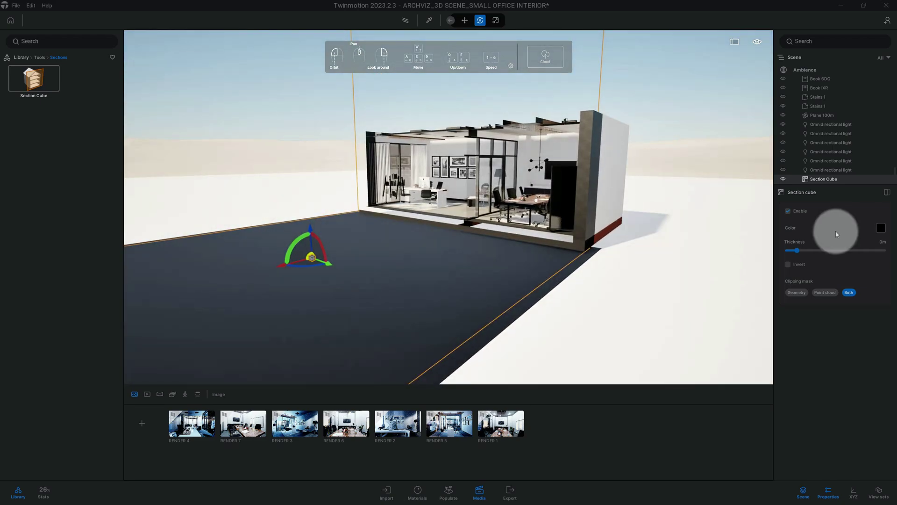
left_click(882, 229)
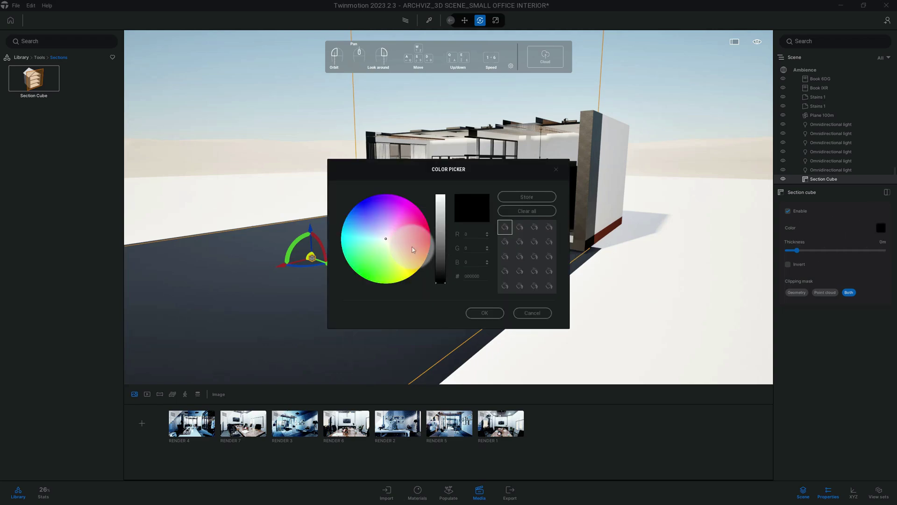
left_click_drag(393, 239, 421, 226)
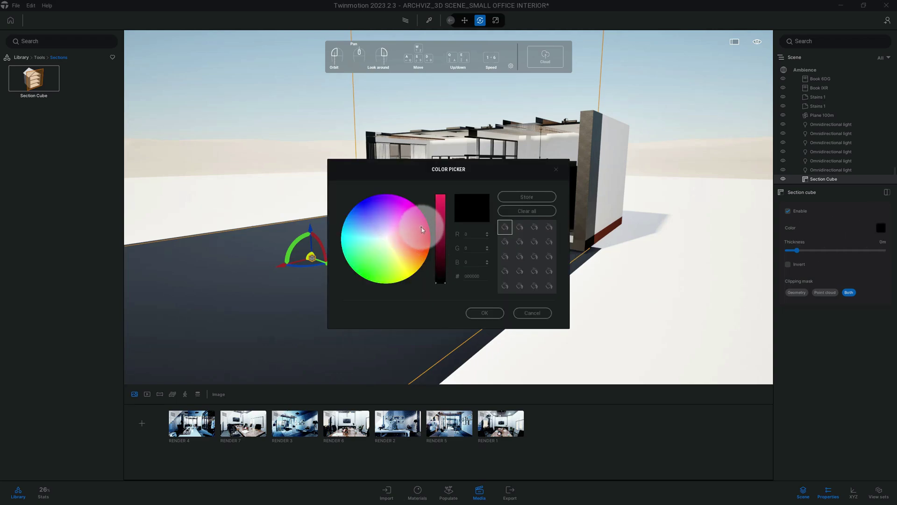
left_click_drag(446, 282, 442, 247)
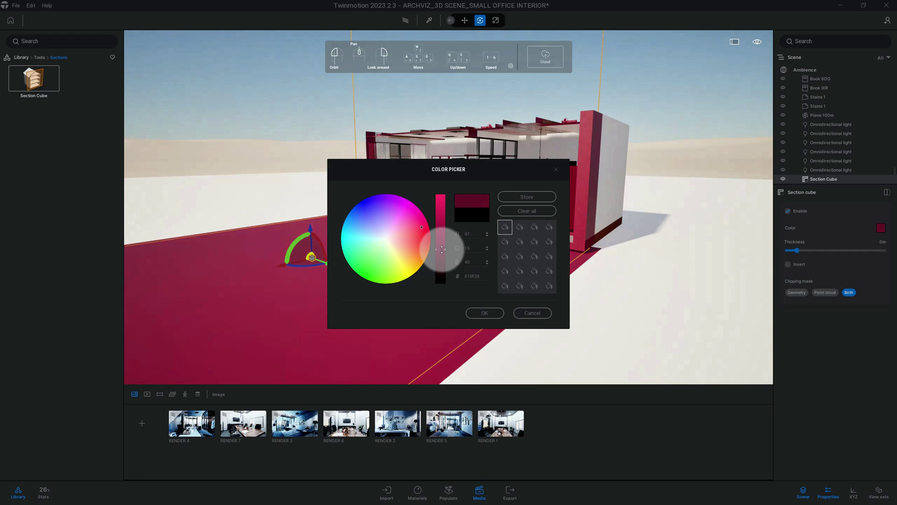
left_click(484, 312)
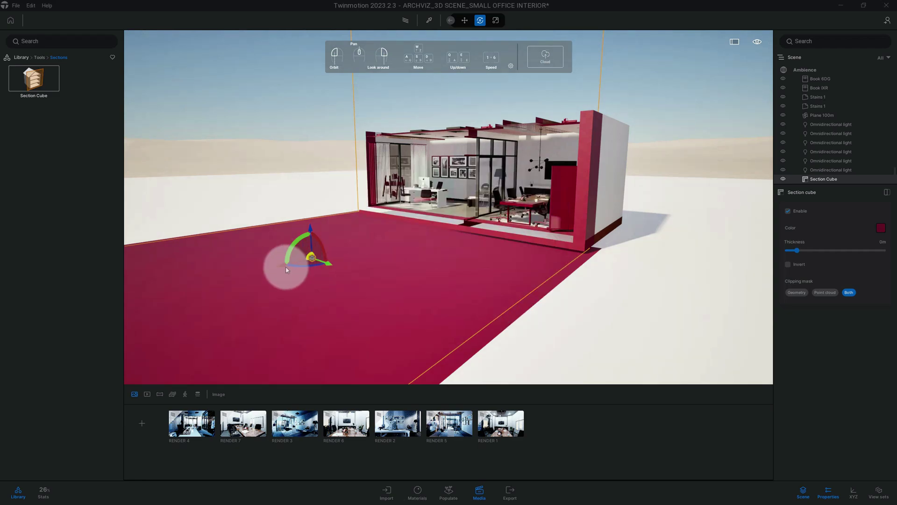
left_click_drag(281, 271, 281, 267)
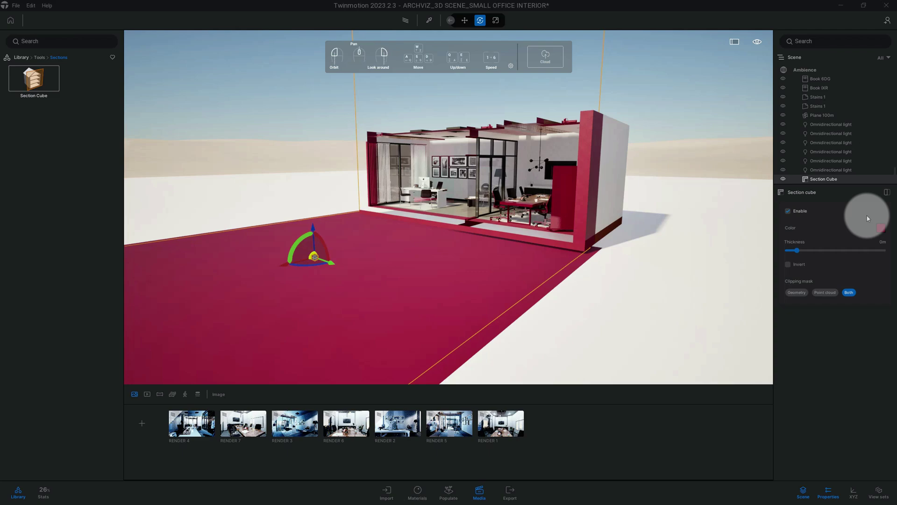
left_click(881, 228)
left_click_drag(440, 239, 442, 287)
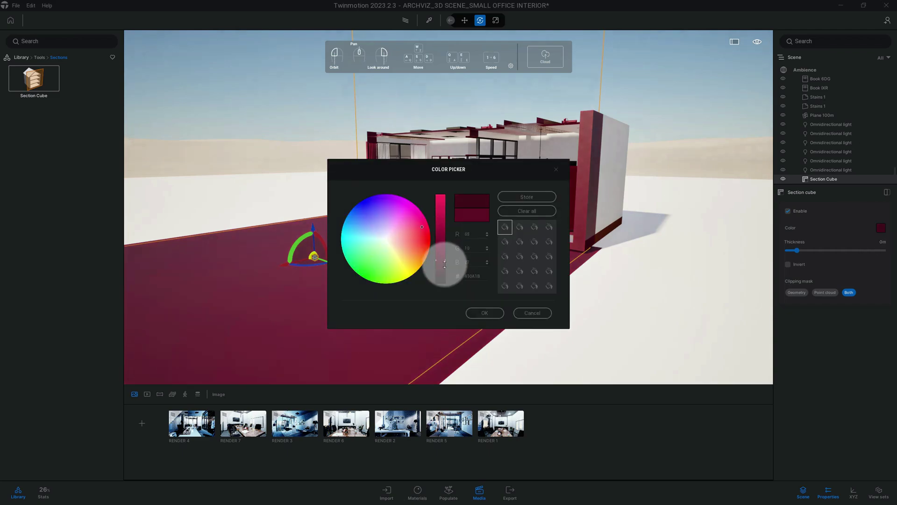
left_click(485, 313)
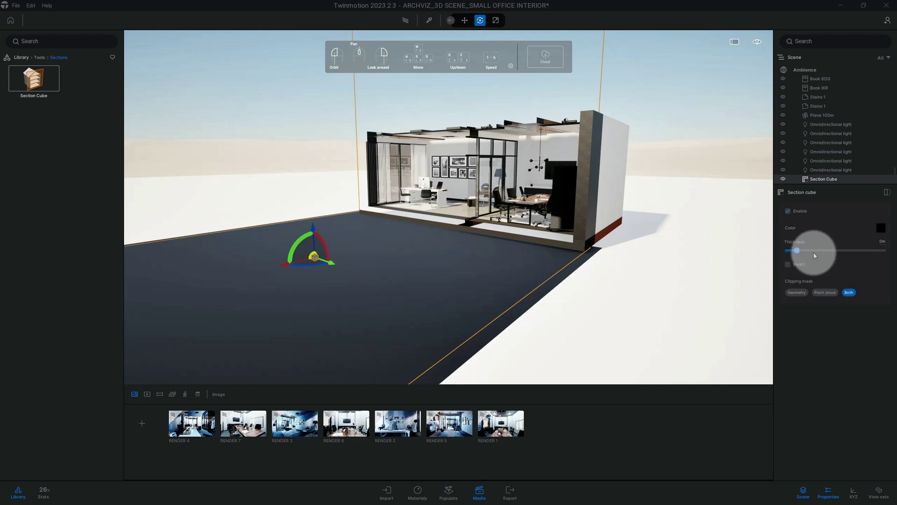
- Try the Invert option and revert, then orbit closer to the office exterior
left_click(789, 267)
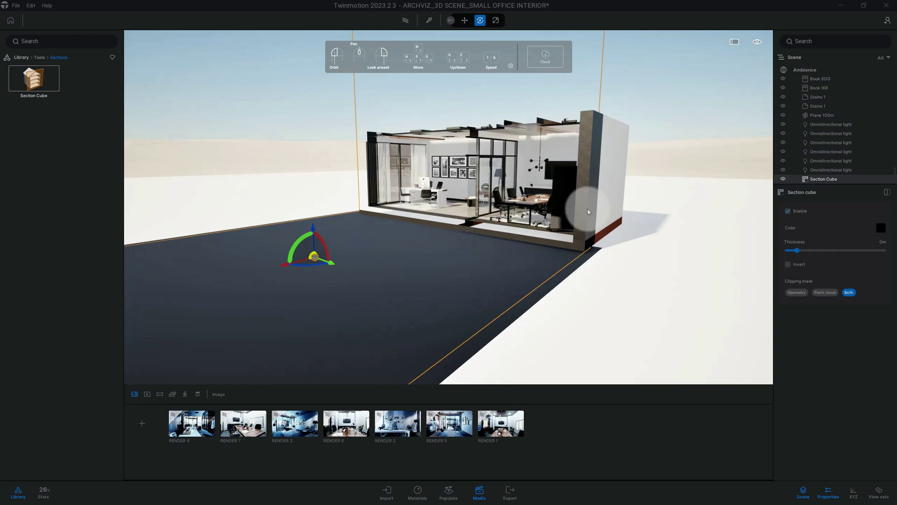
mouse_move(463, 259)
left_mouse_down()
mouse_move(418, 253)
mouse_move(345, 217)
mouse_move(295, 225)
mouse_move(417, 254)
mouse_move(404, 234)
mouse_move(380, 224)
mouse_move(360, 172)
mouse_move(380, 91)
left_mouse_up()
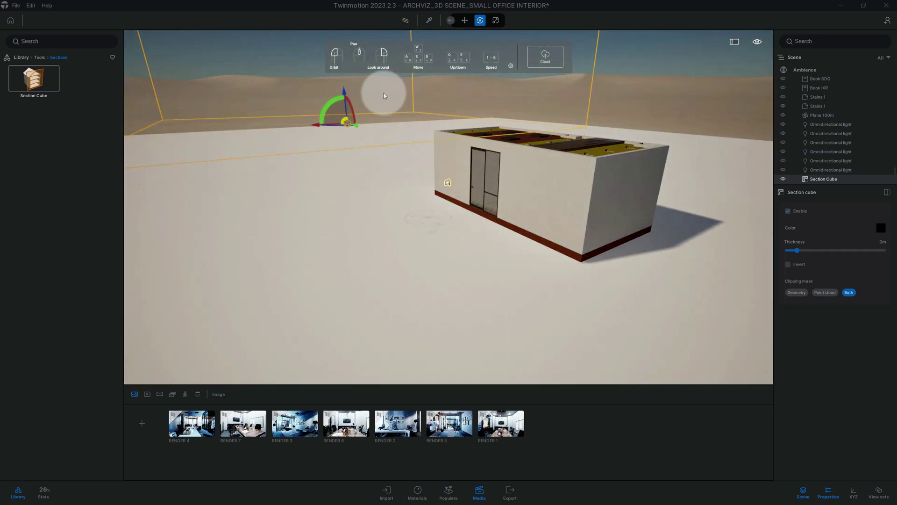
- Drag the section cube over the building and lower its top to clip off the roof
mouse_move(326, 116)
left_mouse_down()
mouse_move(320, 140)
mouse_move(290, 117)
mouse_move(459, 110)
mouse_move(538, 96)
left_mouse_up()
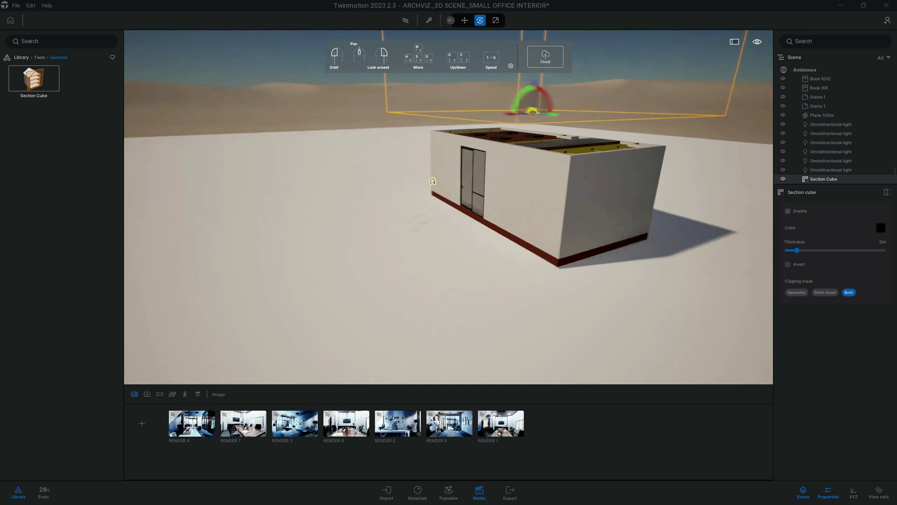
mouse_move(491, 281)
left_mouse_down()
mouse_move(449, 294)
mouse_move(420, 246)
left_mouse_up()
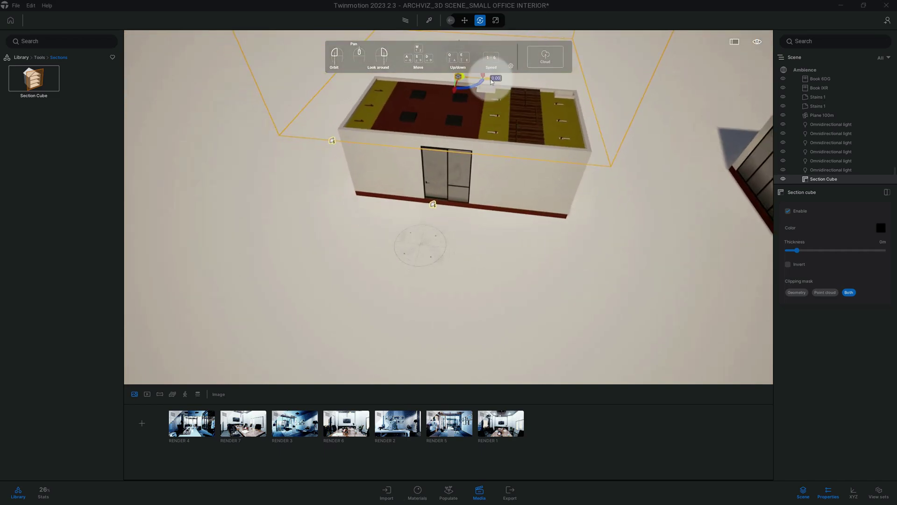
left_click_drag(490, 80, 655, 139)
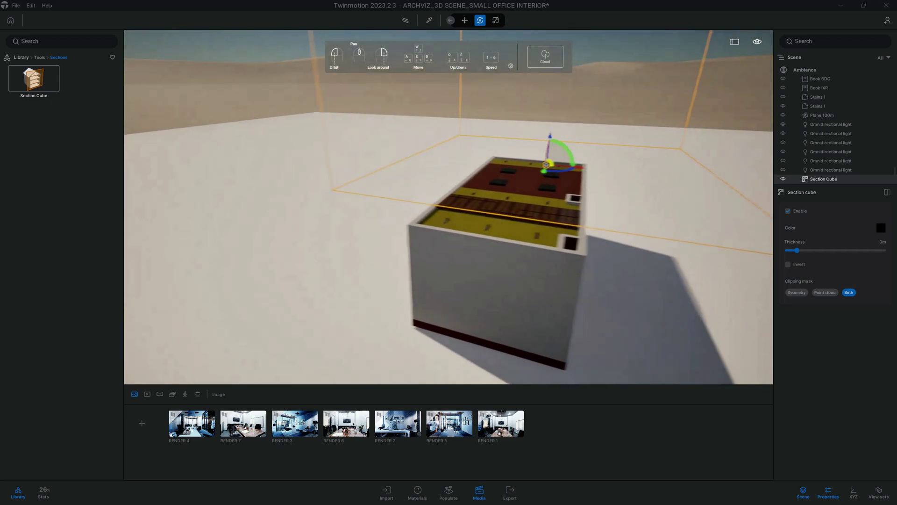
mouse_move(509, 138)
left_mouse_down()
mouse_move(513, 206)
mouse_move(436, 219)
mouse_move(393, 211)
left_mouse_up()
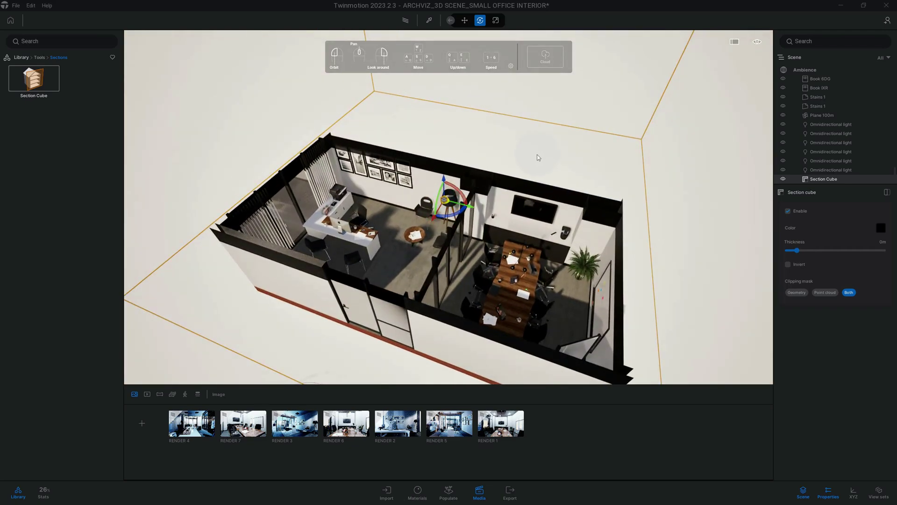
- Switch the viewport to the Top preset view for a plan of the cut office
left_click(758, 43)
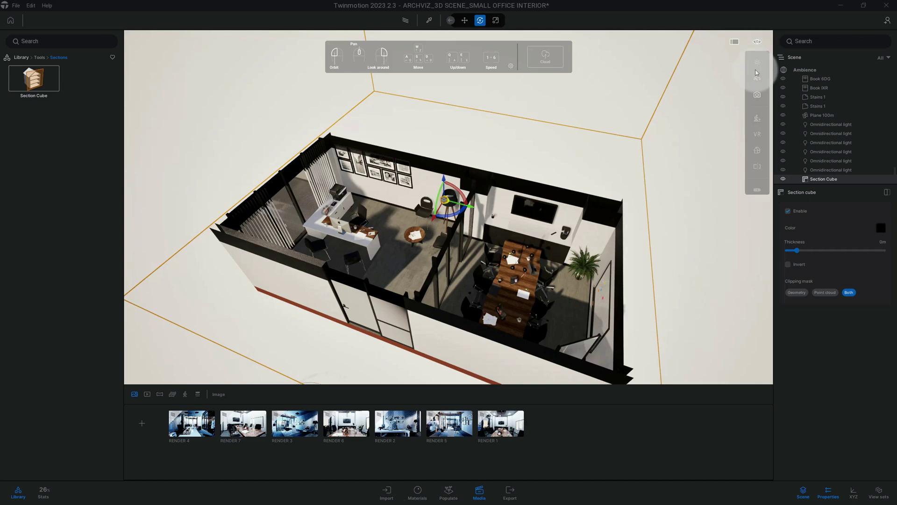
left_click(758, 153)
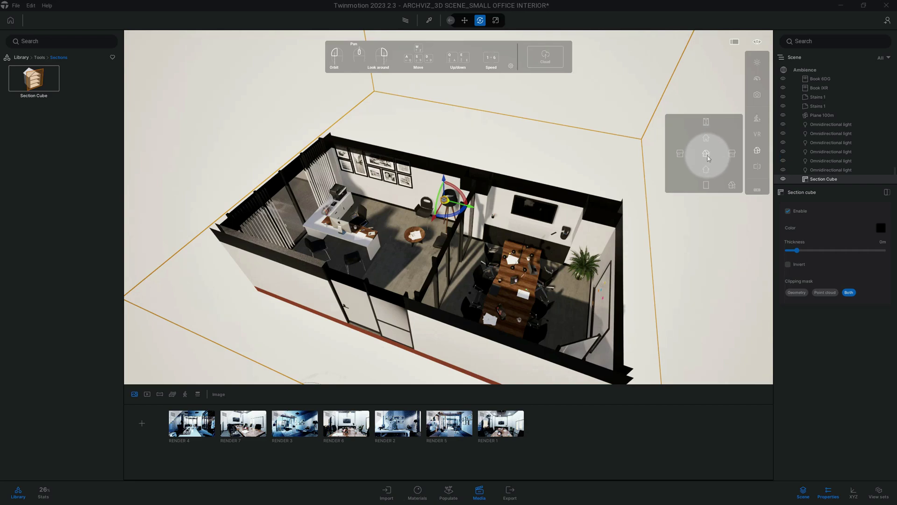
left_click(706, 124)
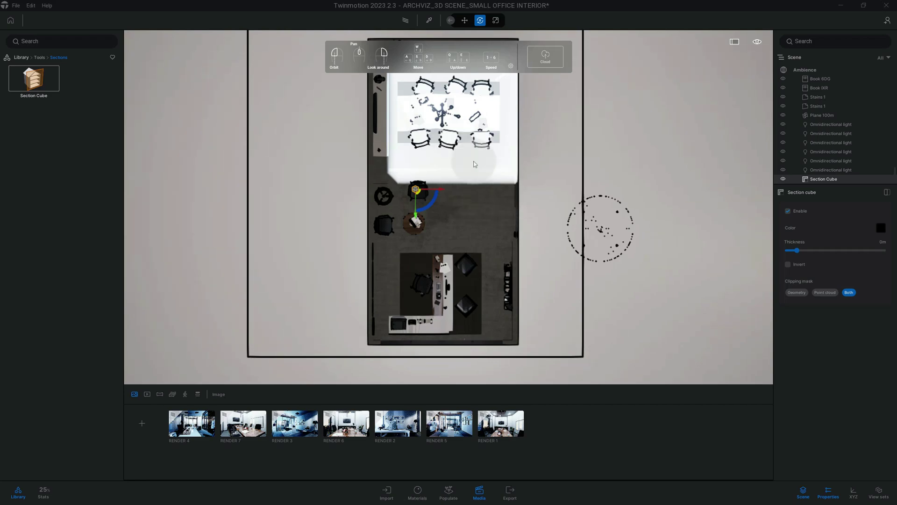
- Preview fullscreen briefly, then choose the rotated top view for a landscape floor plan
left_click(734, 43)
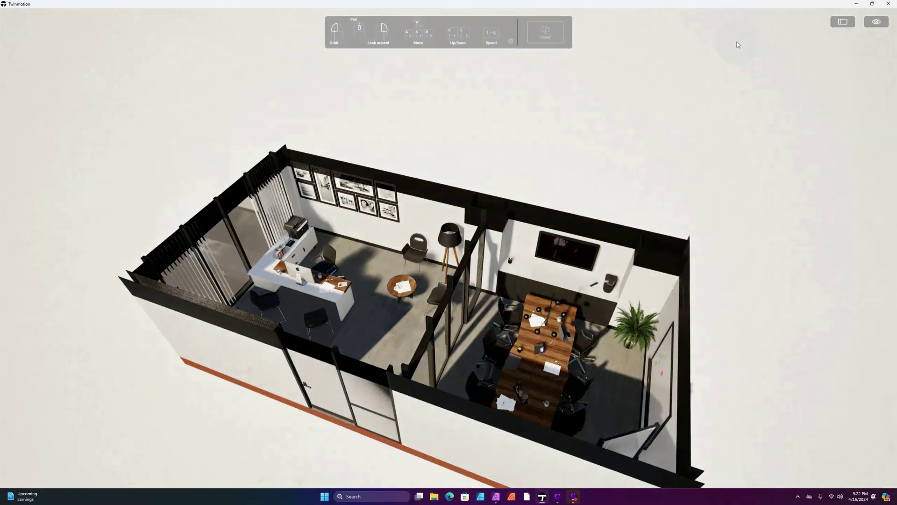
left_click(844, 22)
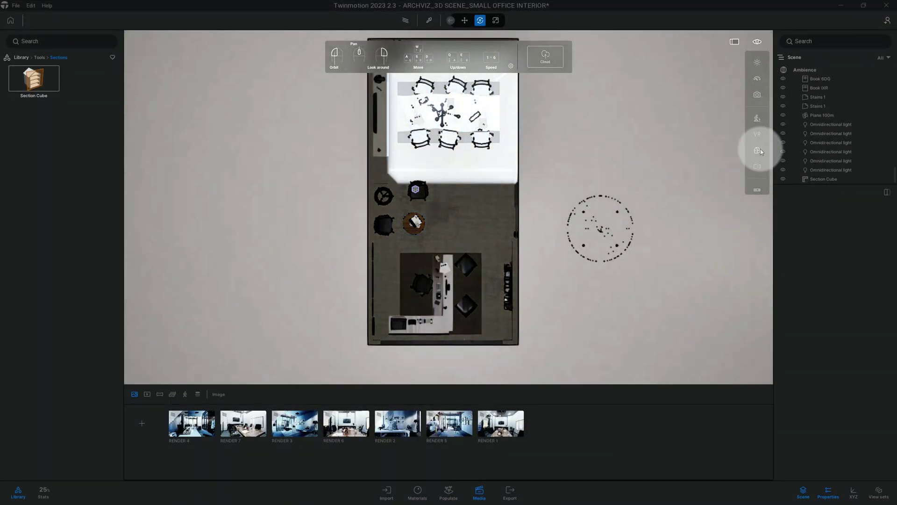
left_click(758, 153)
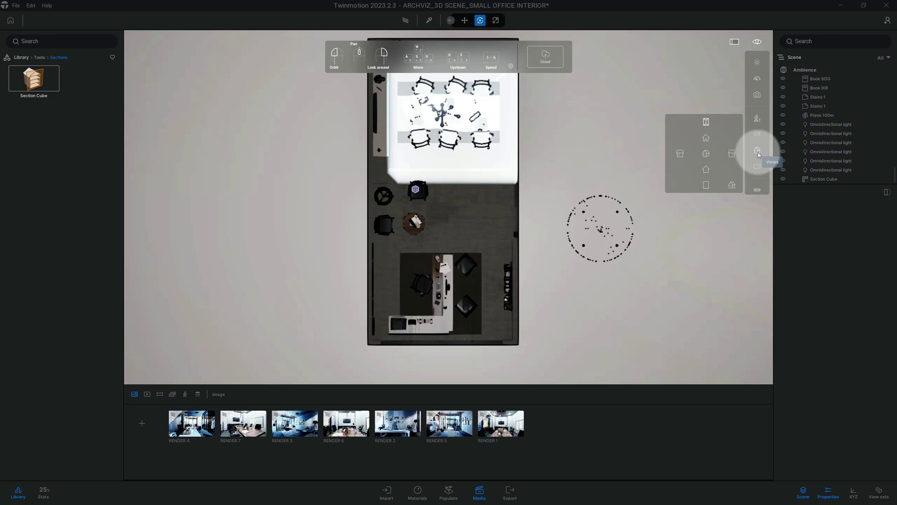
left_click(733, 187)
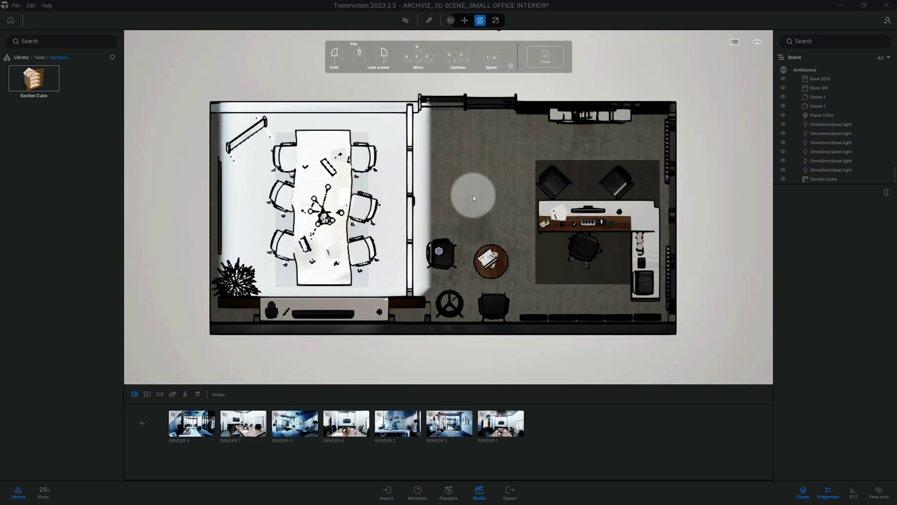
- Capture the top view as a new image and expand its Env weather details
left_click(140, 425)
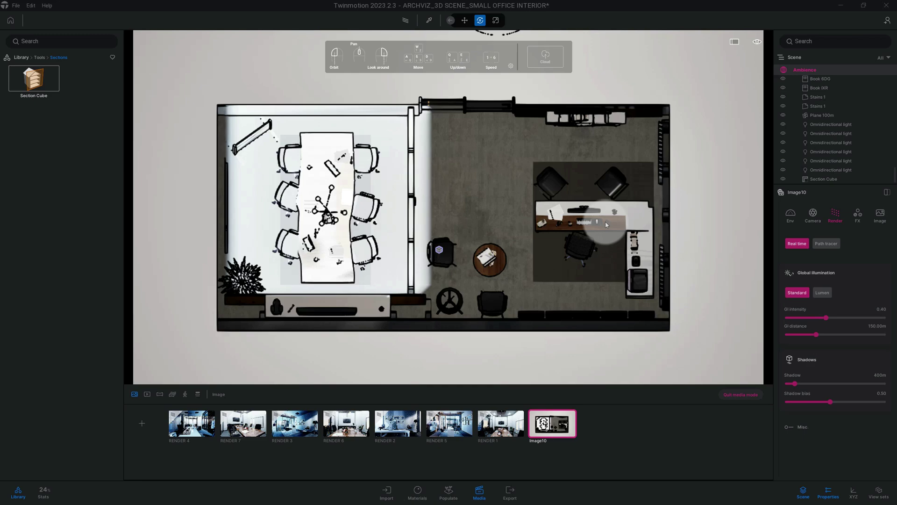
left_click(791, 214)
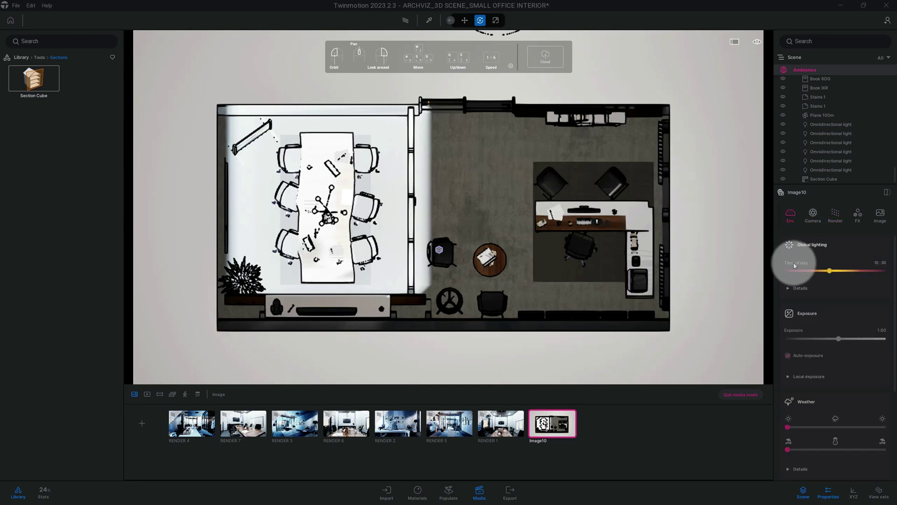
left_click(818, 294)
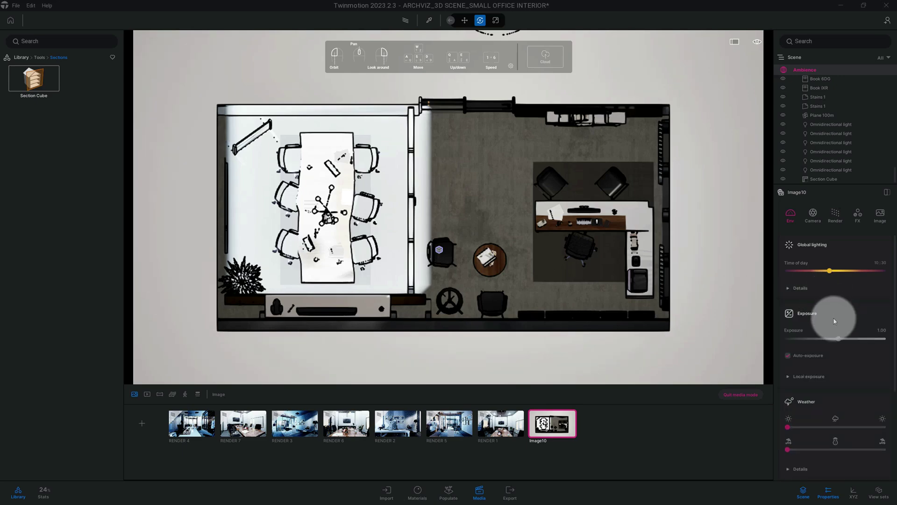
scroll(834, 317, "down", 2)
scroll(834, 323, "down", 2)
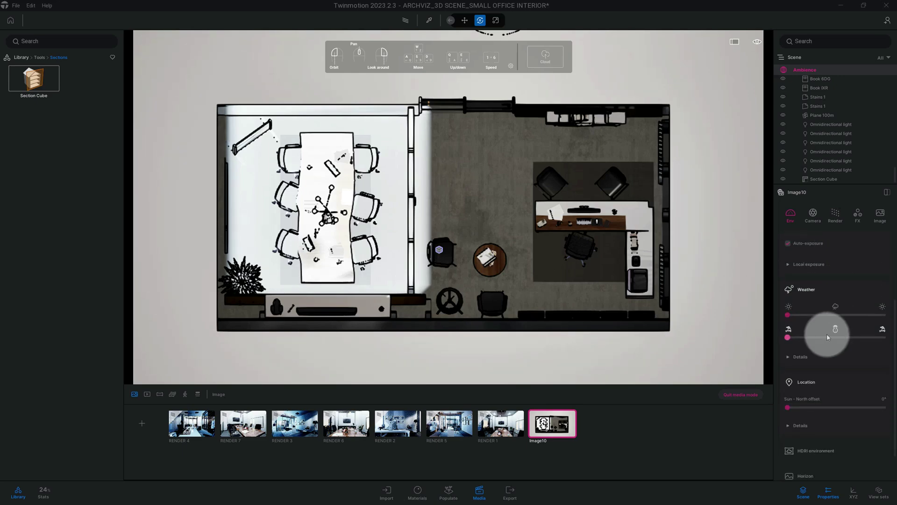
left_click(811, 357)
scroll(811, 357, "down", 2)
scroll(819, 347, "up", 1)
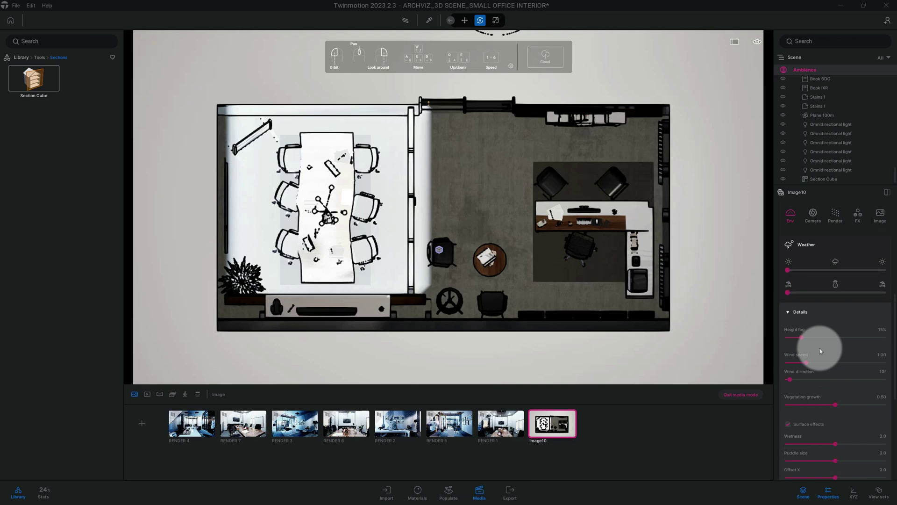
scroll(819, 347, "up", 1)
mouse_move(801, 349)
left_mouse_down()
mouse_move(779, 350)
mouse_move(786, 390)
left_mouse_up()
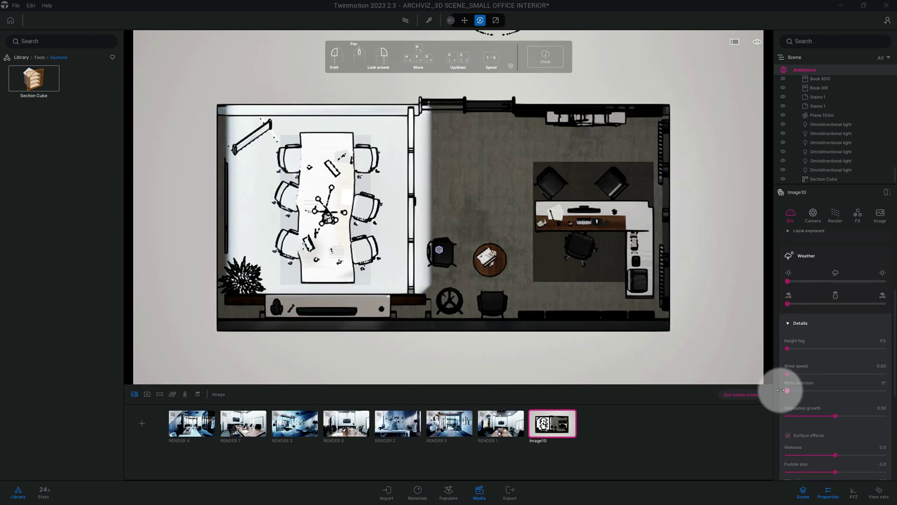
scroll(820, 372, "down", 1)
scroll(822, 372, "down", 1)
scroll(822, 373, "down", 1)
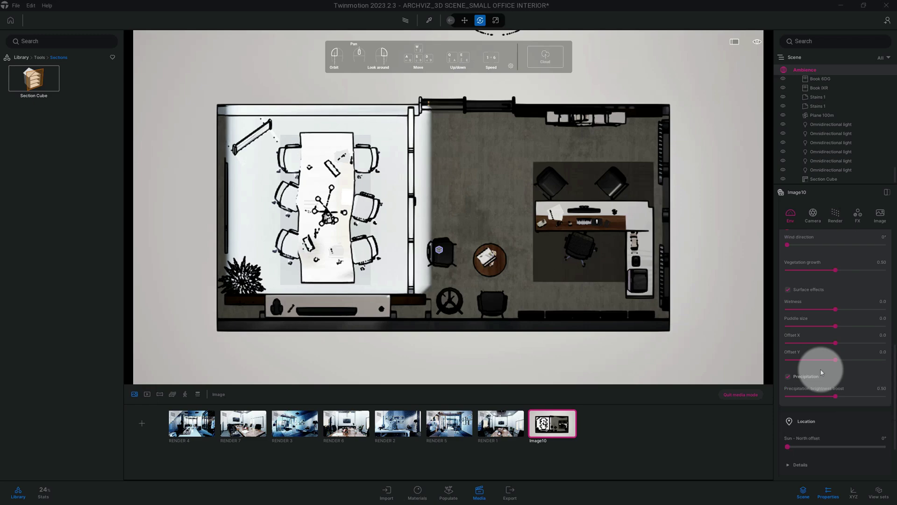
scroll(822, 373, "down", 1)
scroll(822, 372, "down", 1)
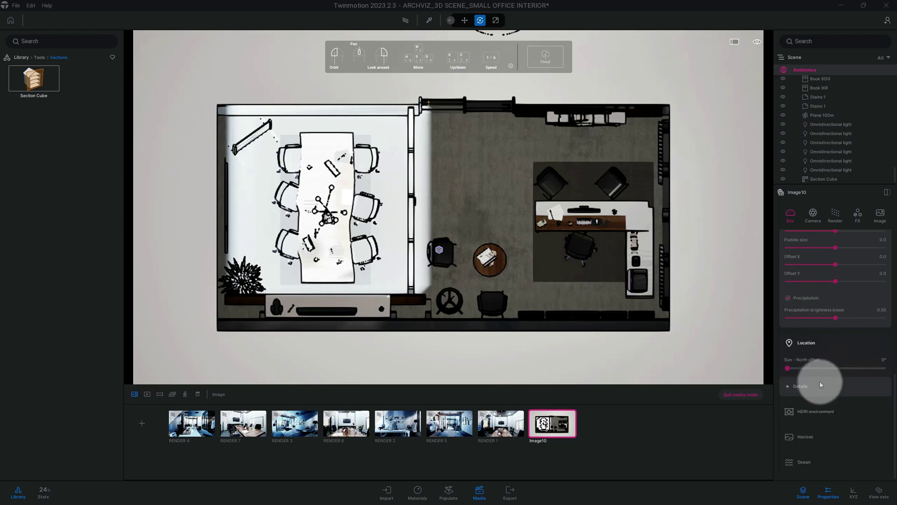
- Expand Location and drag the month slider earlier, to April, for softer light
left_click(820, 386)
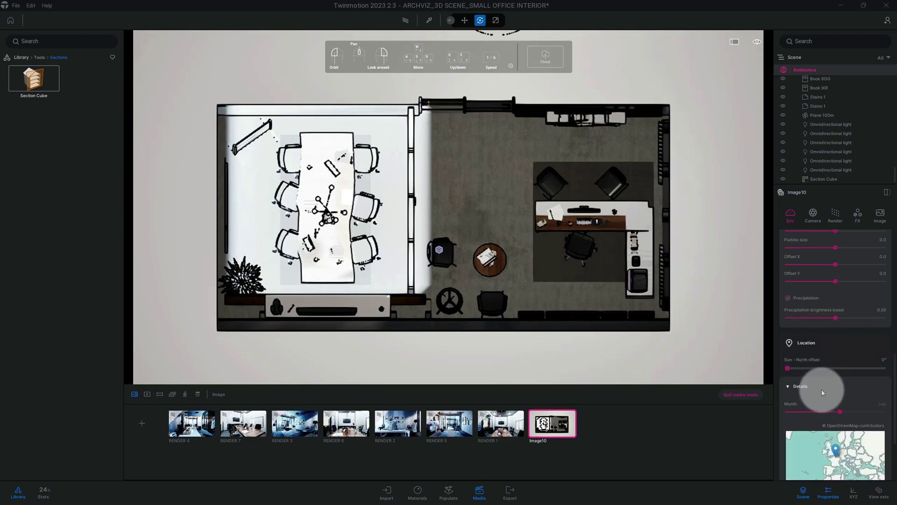
scroll(823, 392, "down", 1)
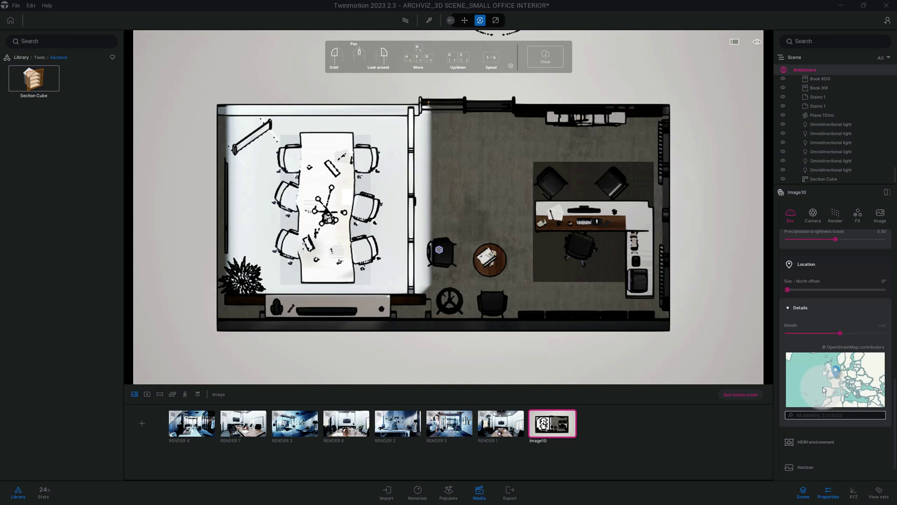
scroll(824, 387, "down", 1)
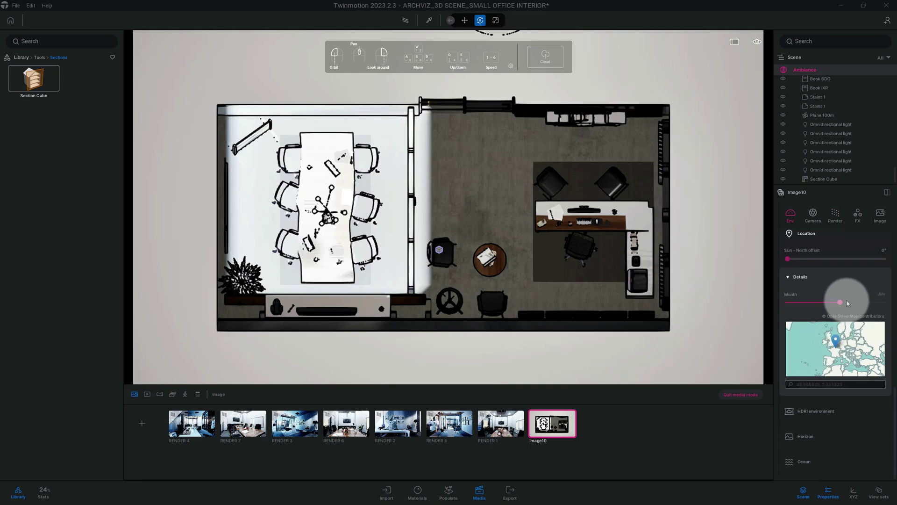
left_click_drag(840, 303, 833, 301)
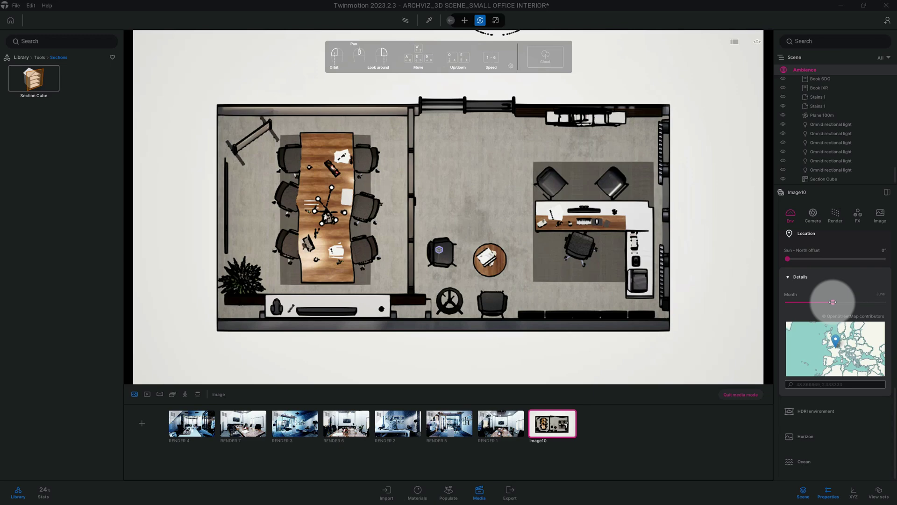
left_click_drag(834, 302, 817, 301)
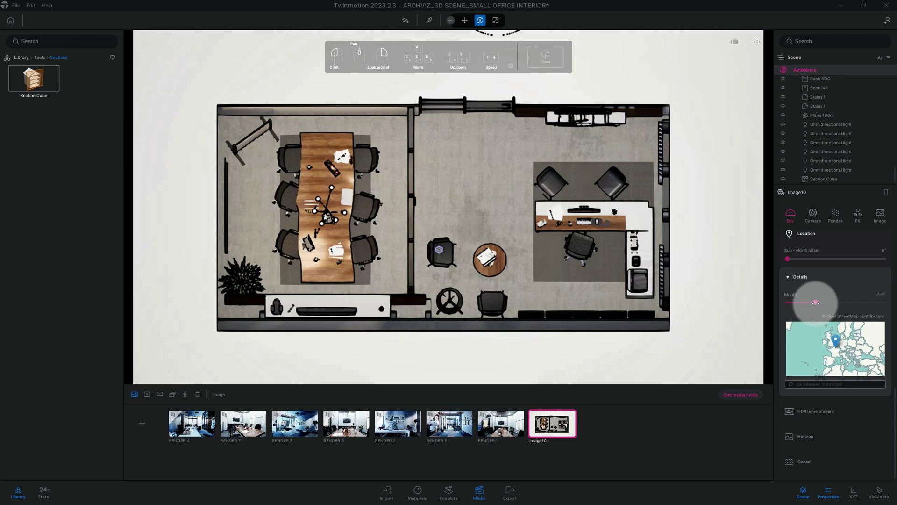
- Enable the HDRI skydome environment and rotate it to 30°
left_click(813, 411)
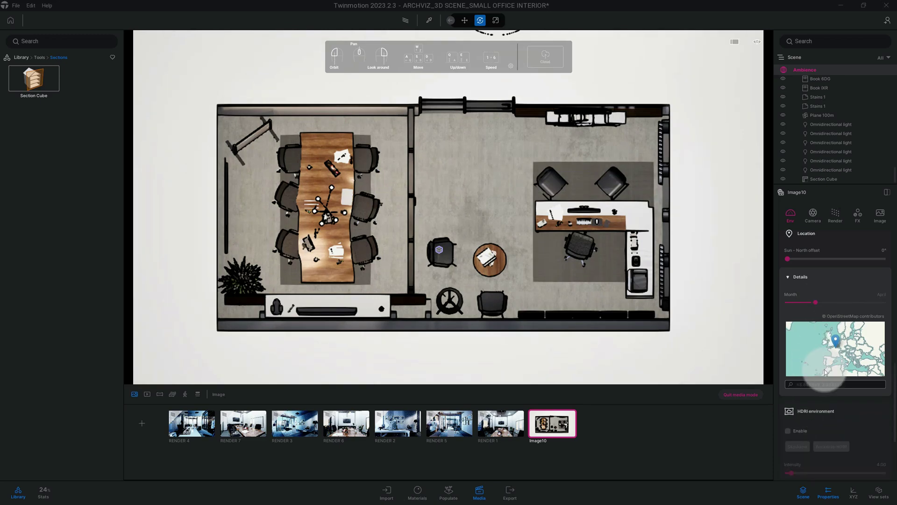
scroll(826, 373, "down", 2)
scroll(817, 361, "down", 1)
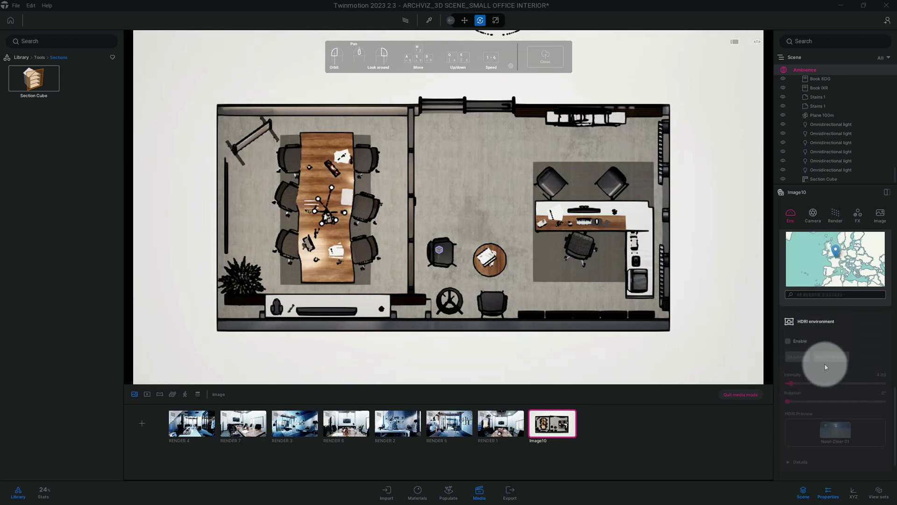
left_click(788, 342)
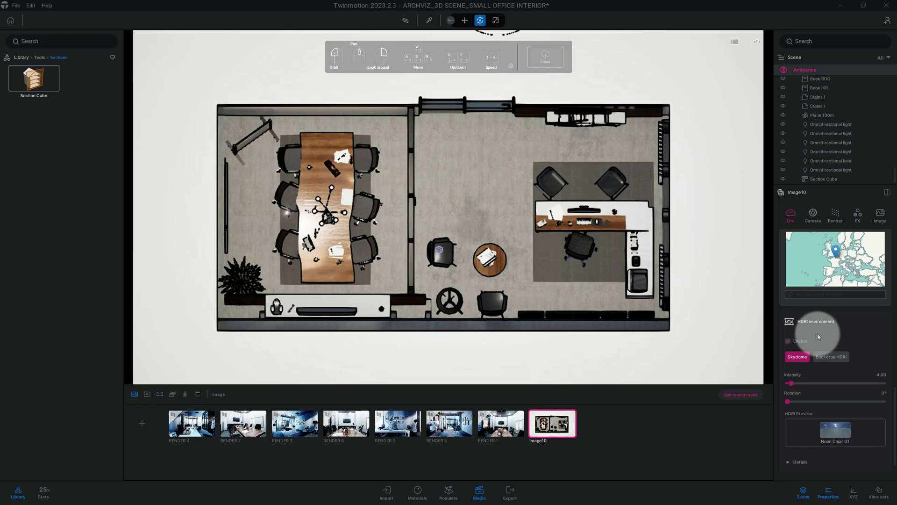
scroll(829, 329, "down", 2)
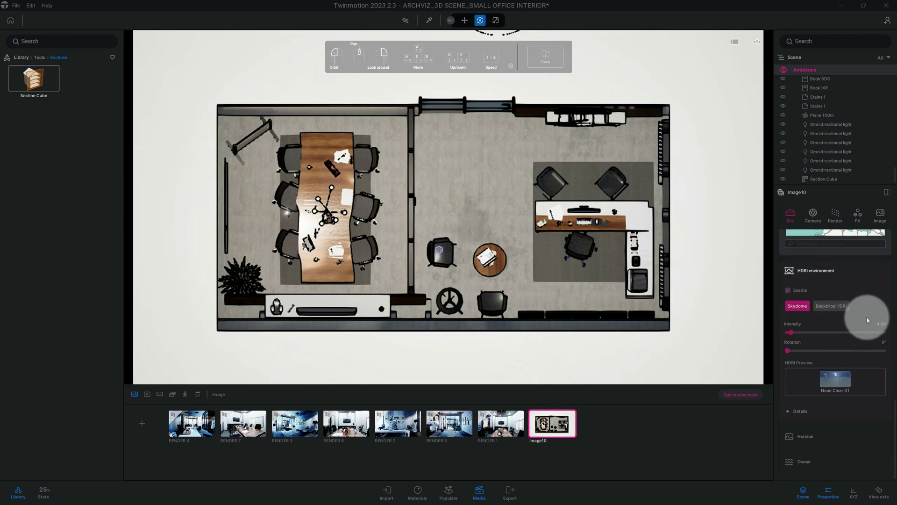
mouse_move(788, 349)
left_mouse_down()
mouse_move(855, 350)
mouse_move(795, 349)
left_mouse_up()
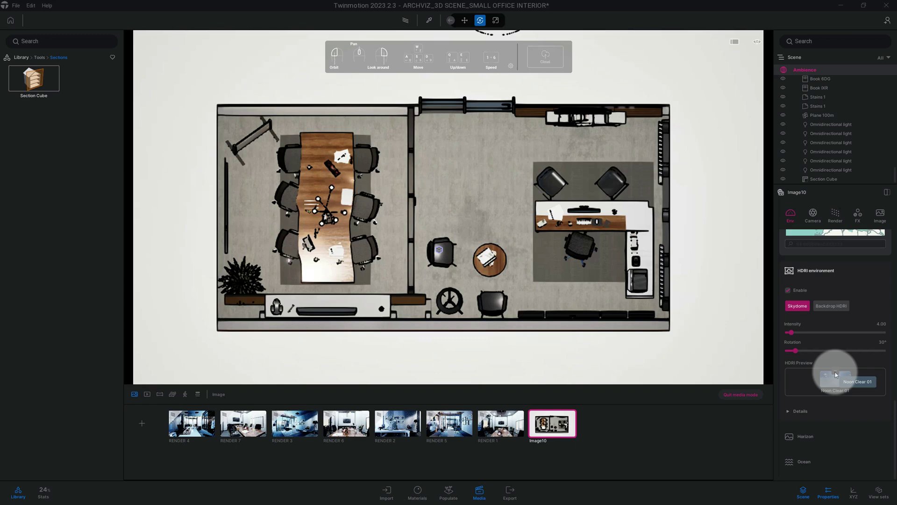
- Browse the Noon Clear 01 sky's matching HDRIs in the library, then return to the library root
left_click(835, 373)
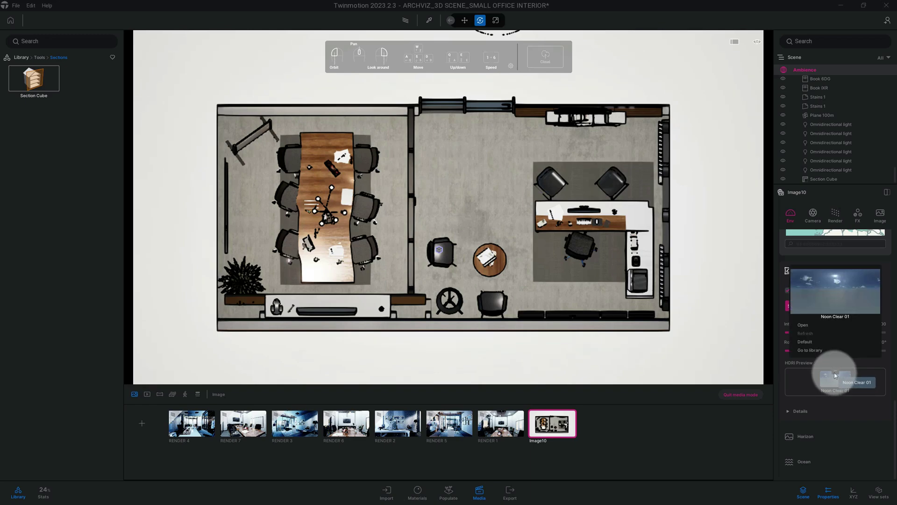
left_click(811, 351)
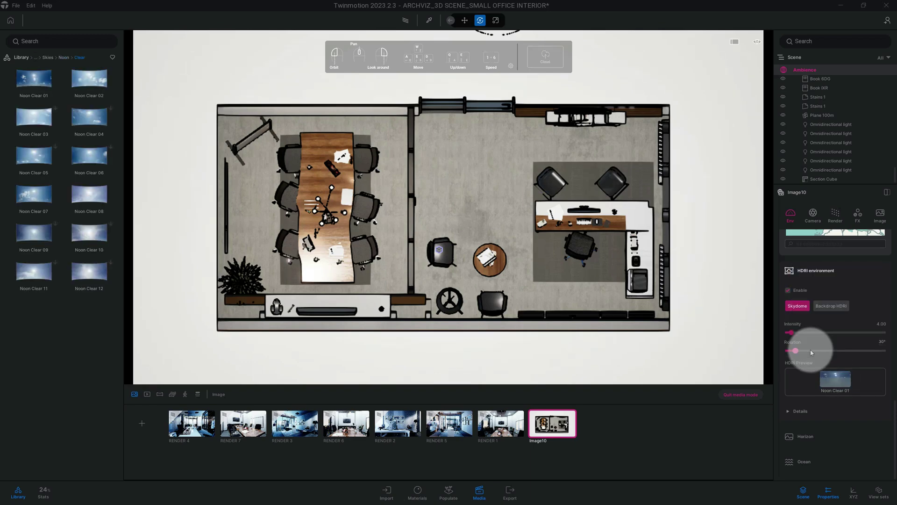
left_click(65, 58)
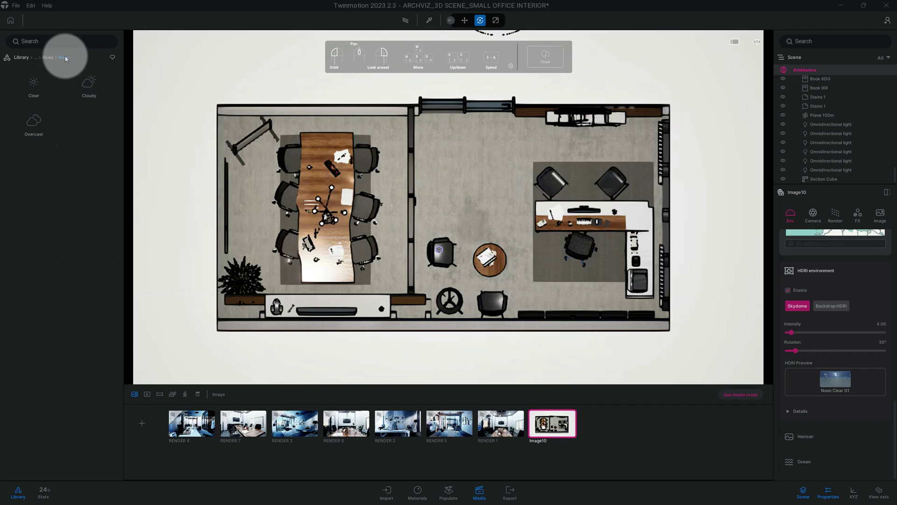
left_click(24, 58)
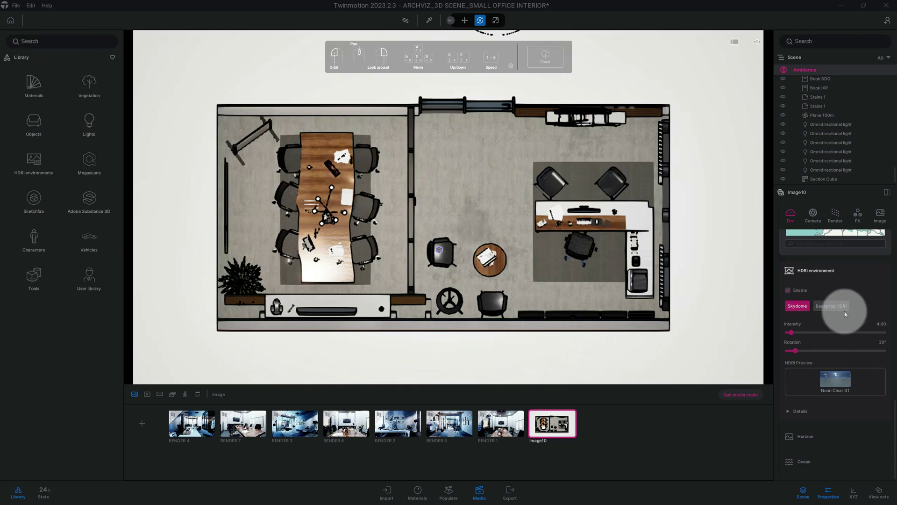
- Set Image10's camera effects to about 30% vignetting and 25% sharpness
left_click(811, 219)
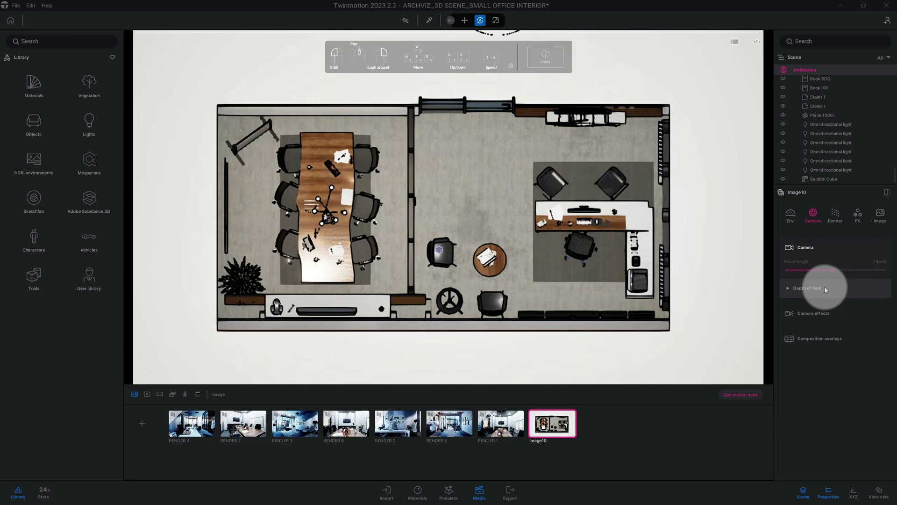
left_click(818, 318)
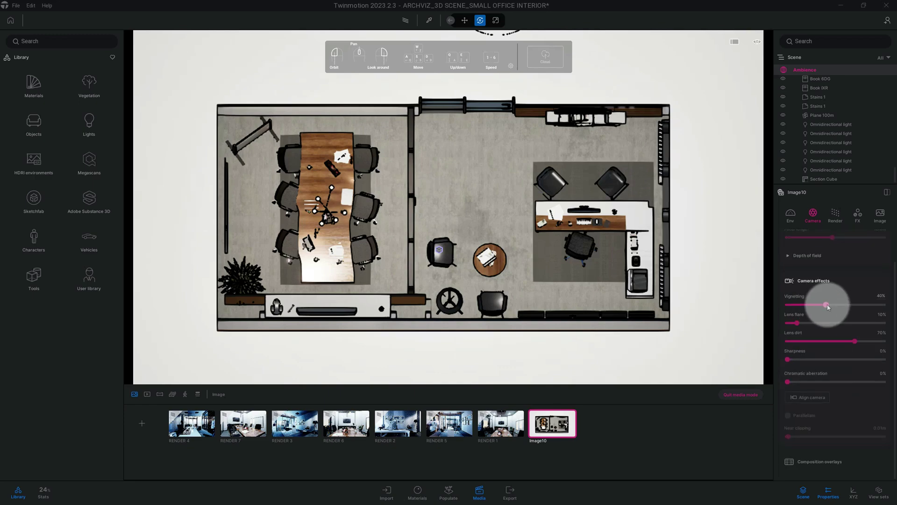
left_click_drag(827, 308, 817, 308)
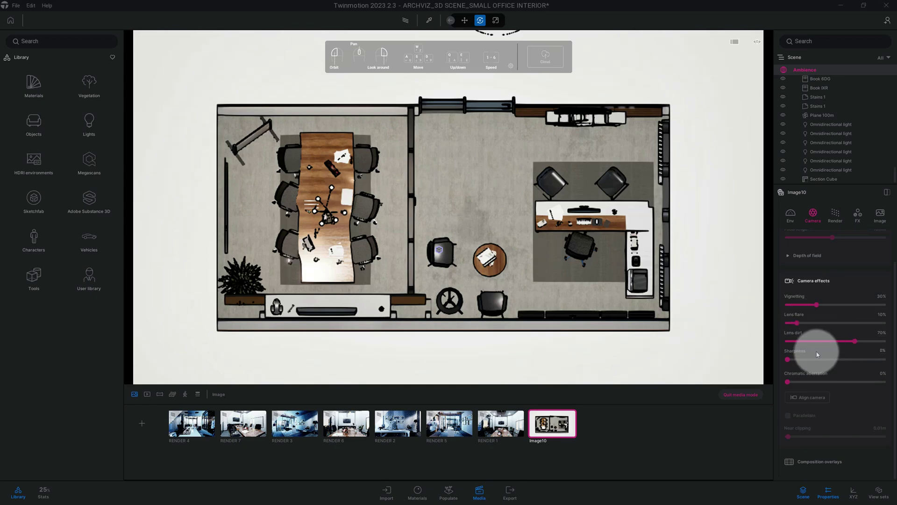
left_click(885, 352)
type("25")
key("Return")
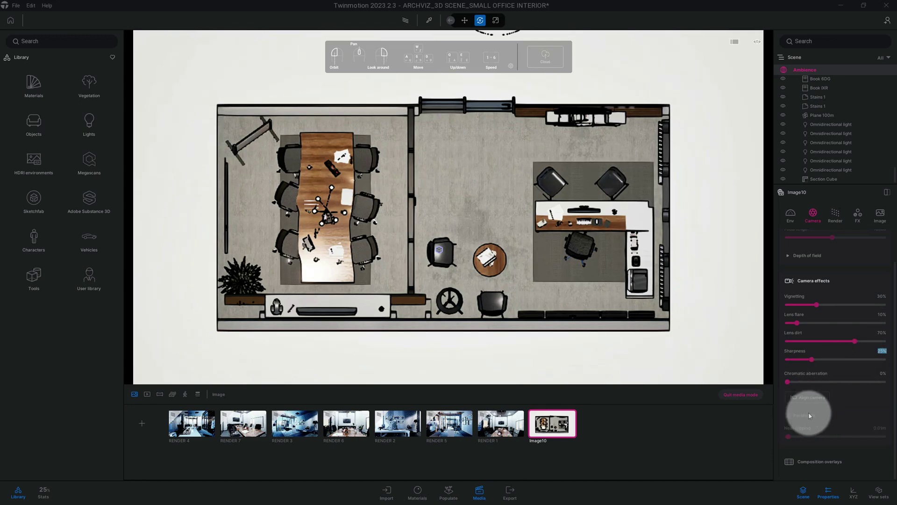
- Show Image10's FX colour grading settings, contrast and saturation at 50%
left_click(840, 222)
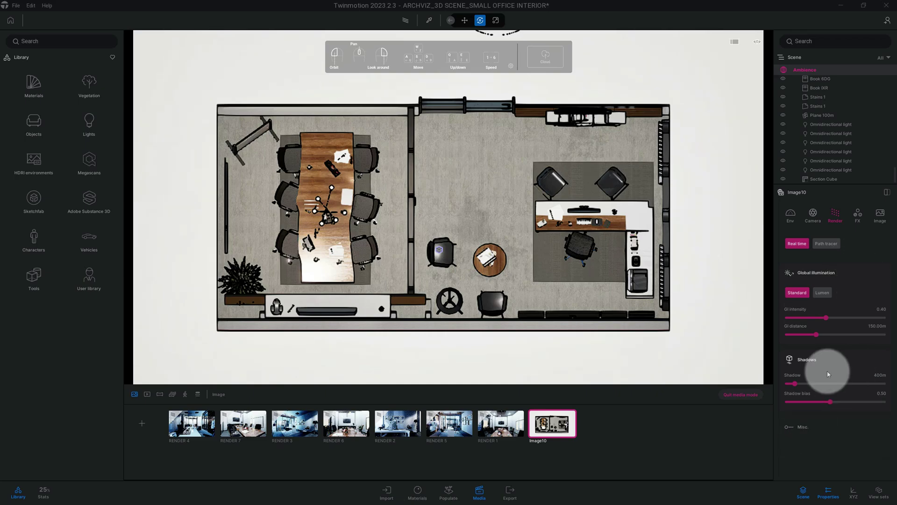
left_click(858, 214)
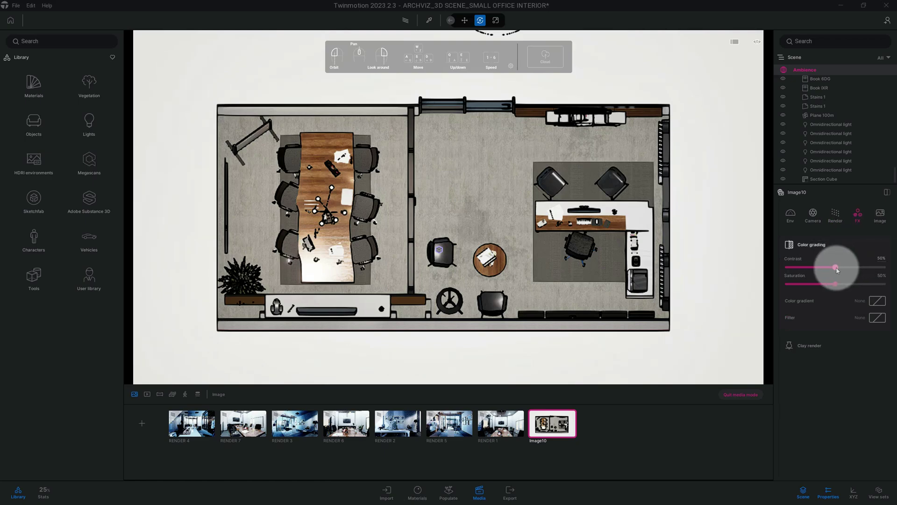
- Set contrast to 55%, saturation to 60% and apply the Blue Tint colour gradient
left_click(881, 258)
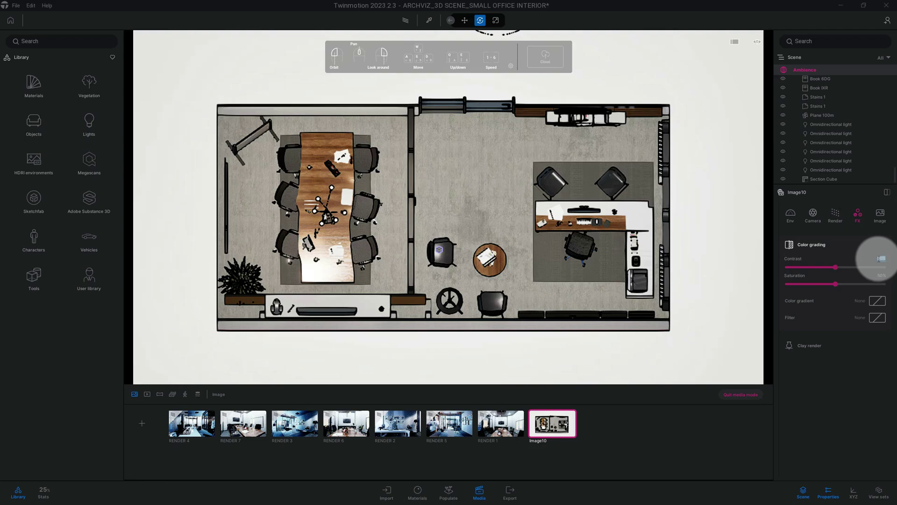
left_click(881, 275)
type("60")
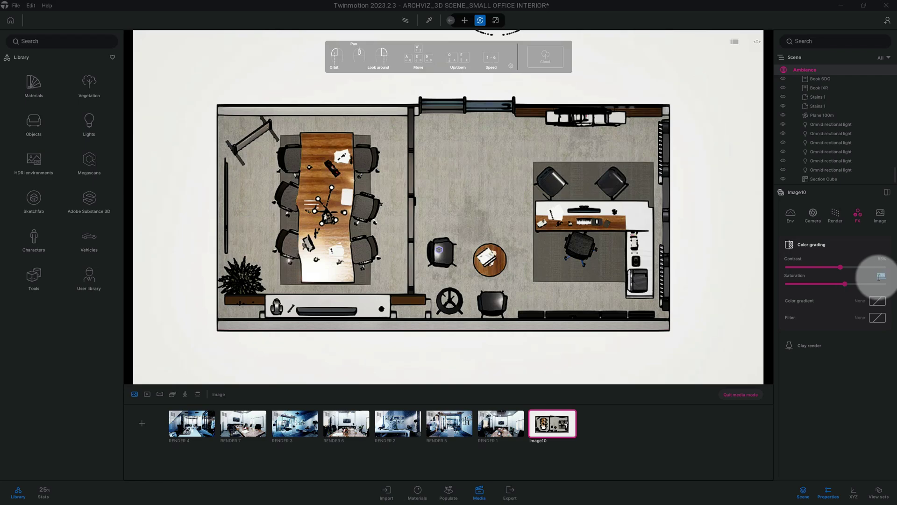
left_click(877, 302)
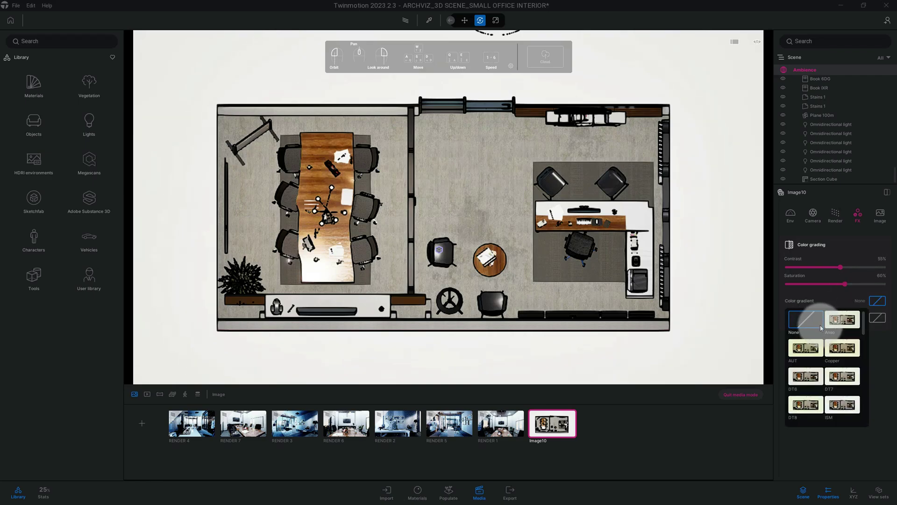
scroll(821, 328, "down", 1)
scroll(821, 330, "down", 1)
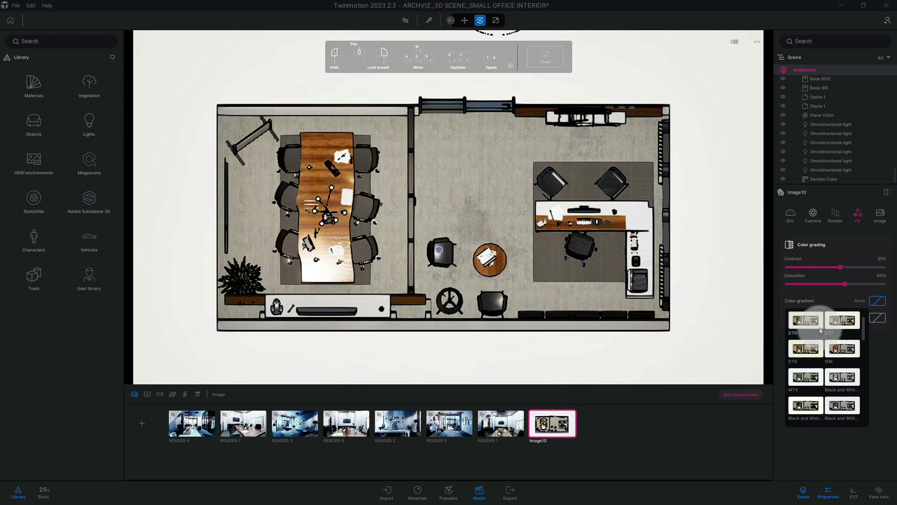
scroll(821, 330, "down", 1)
scroll(822, 330, "down", 1)
scroll(821, 330, "down", 1)
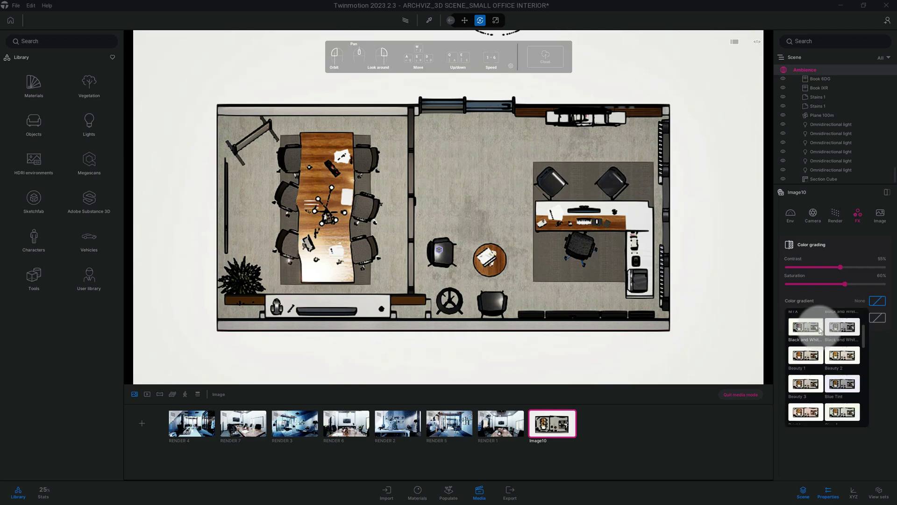
left_click(834, 382)
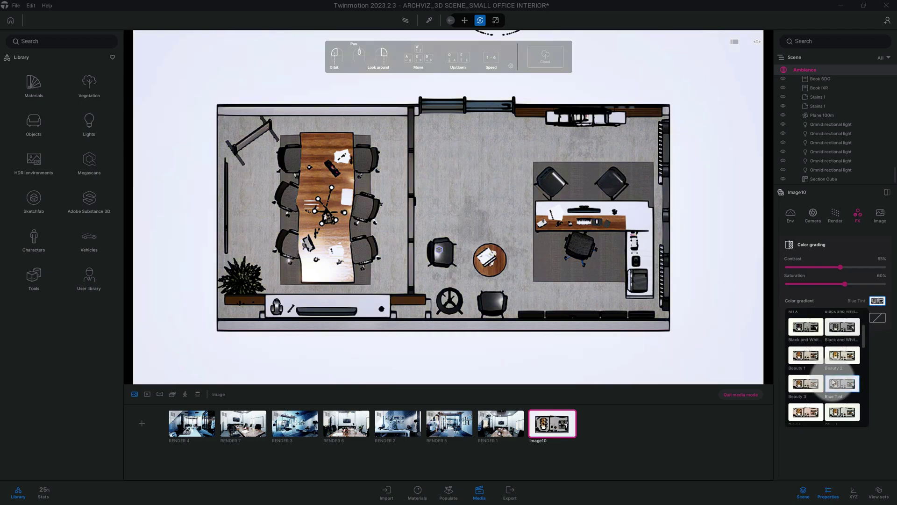
- Apply the Line Light filter preset to Image10's colour grading
left_click(875, 321)
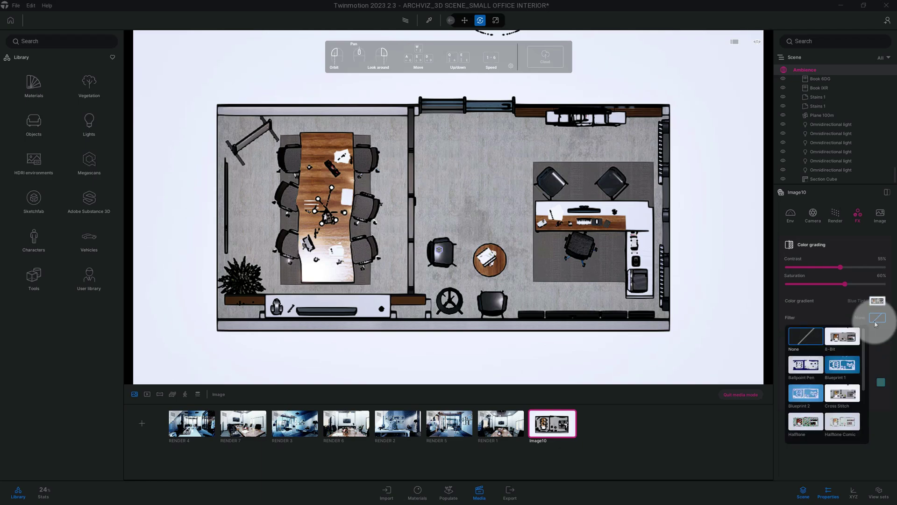
scroll(839, 368, "down", 2)
scroll(838, 368, "down", 2)
scroll(838, 369, "down", 2)
scroll(838, 370, "down", 2)
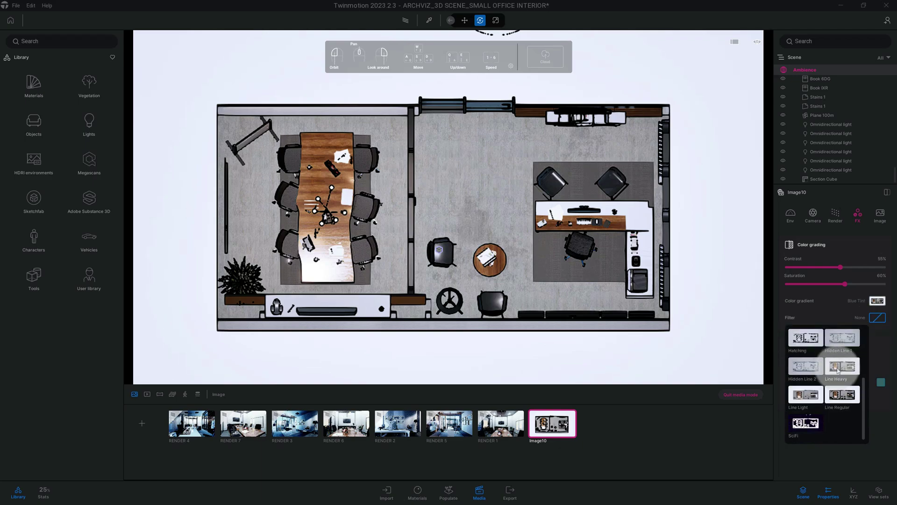
left_click(804, 394)
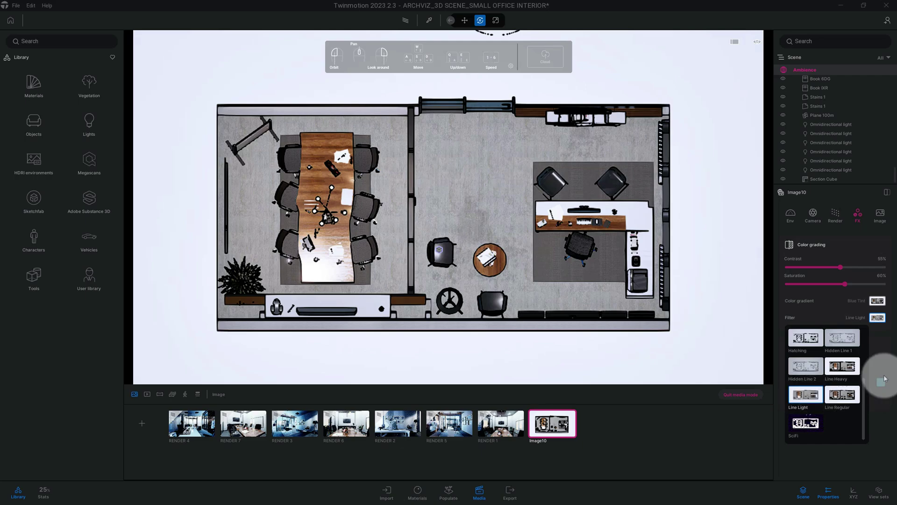
left_click(885, 378)
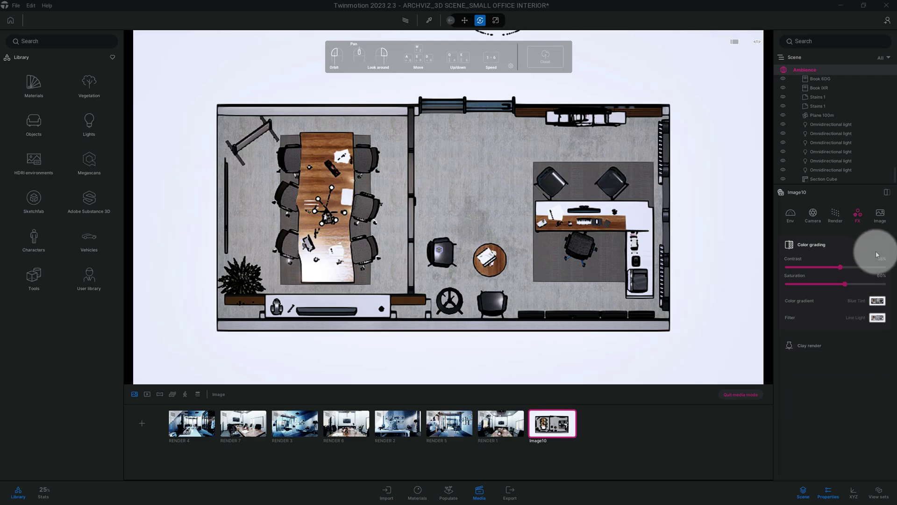
left_click(835, 216)
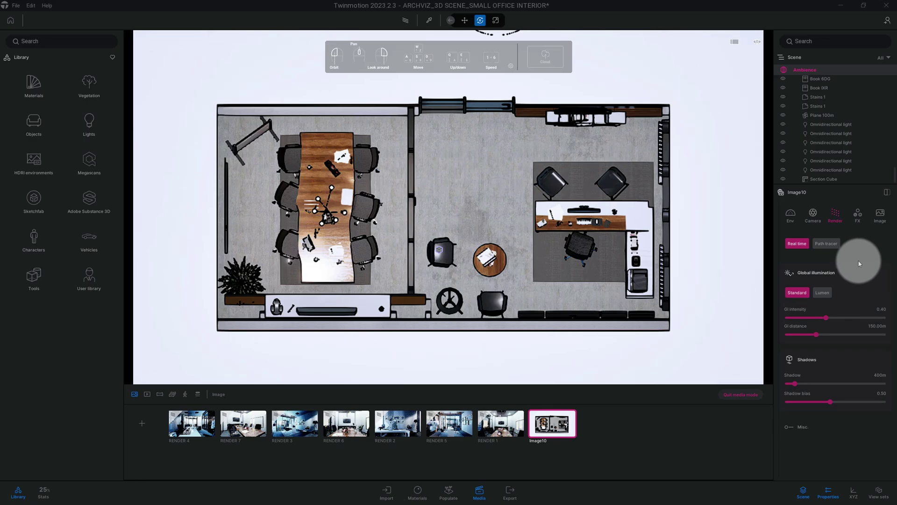
- Switch Image10 to the path tracer at High quality with detailed settings revealed
left_click(828, 244)
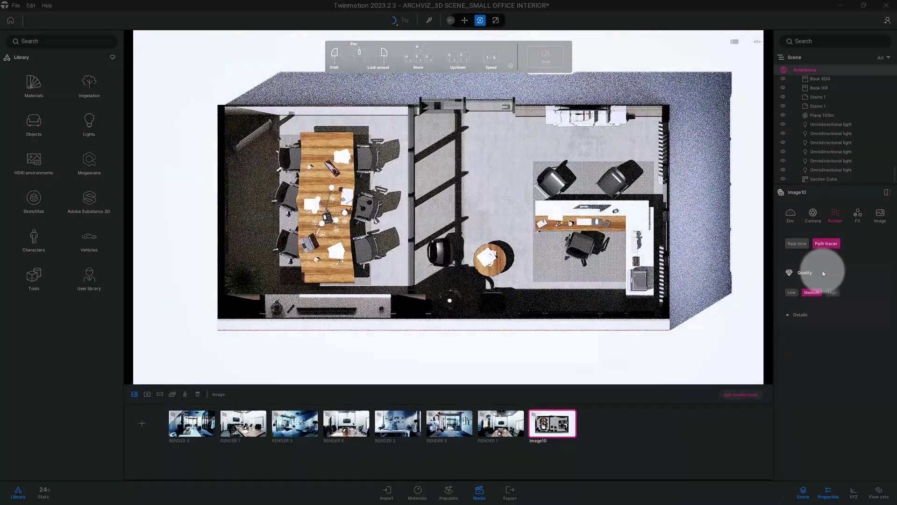
left_click(811, 313)
left_click(833, 293)
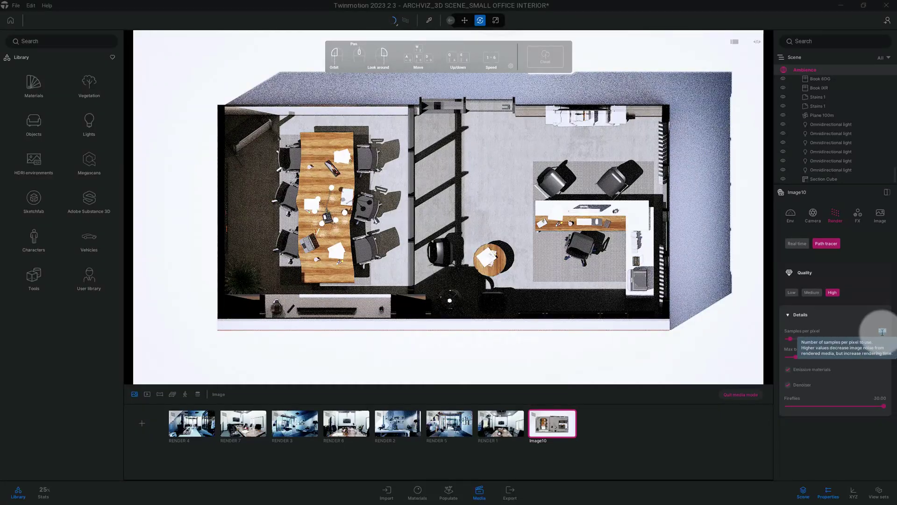
- Set 1024 samples per pixel, 5 max bounces and lower Fireflies to 10
left_click(881, 330)
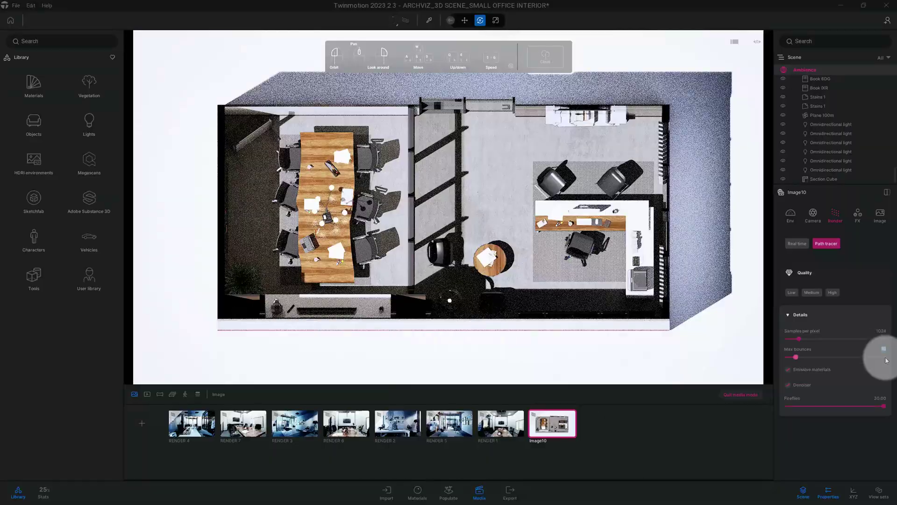
key("Return")
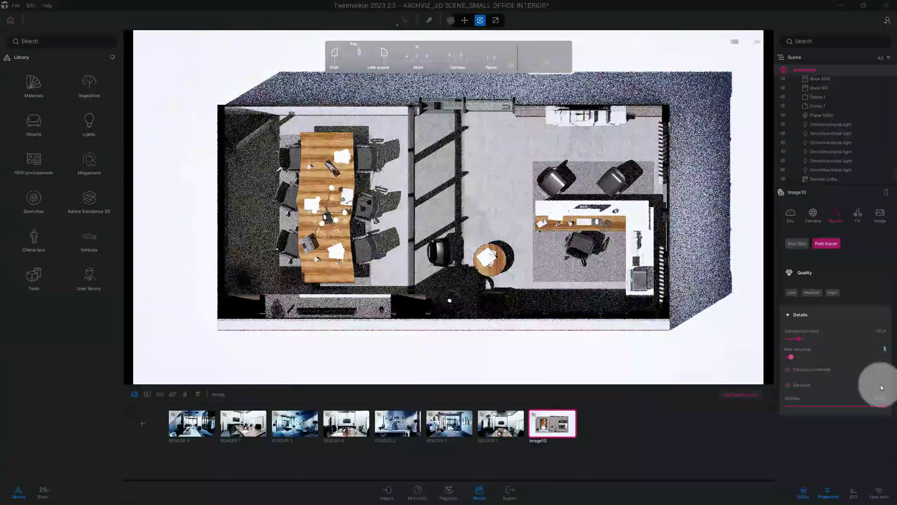
left_click_drag(880, 406, 866, 406)
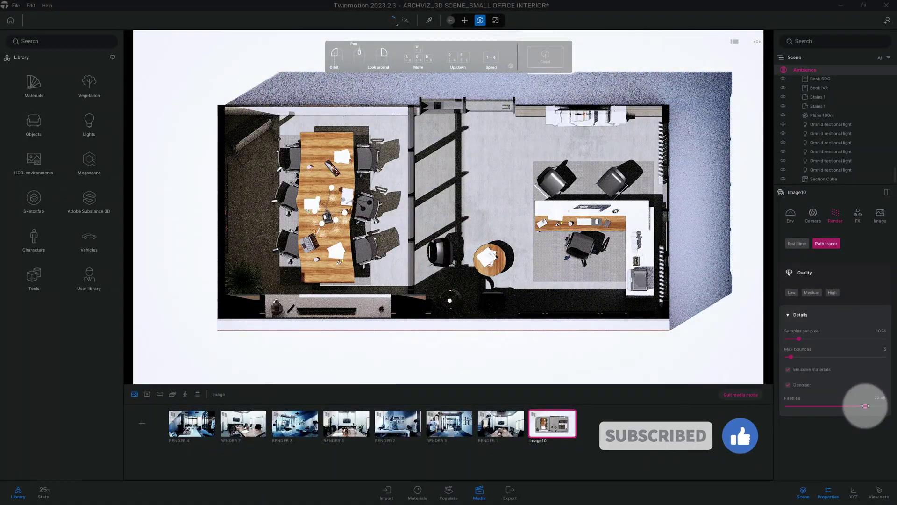
left_click_drag(865, 405, 851, 406)
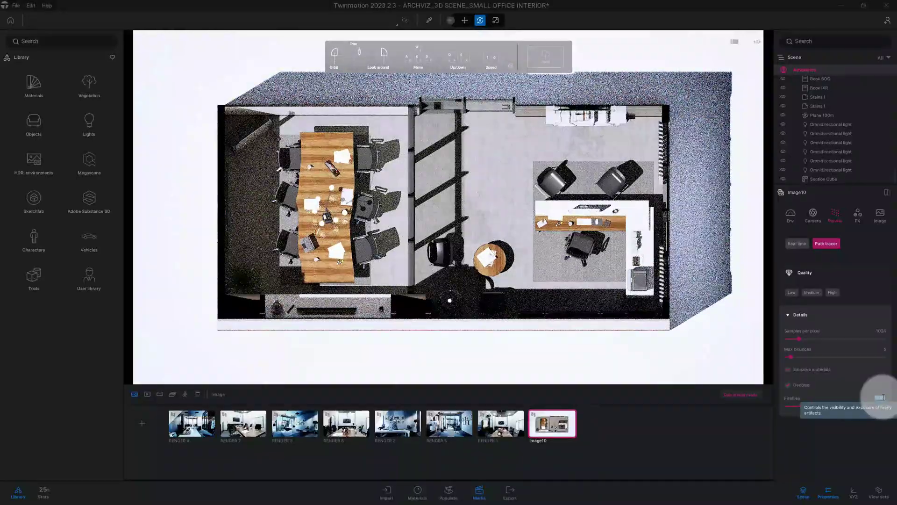
left_click(883, 398)
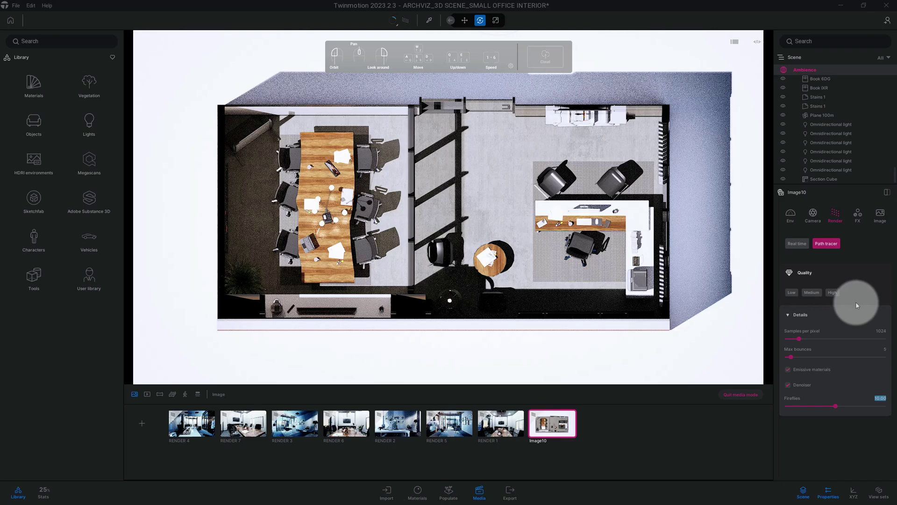
- Set Image10's output size to 4K UHD at 3840×2160
left_click(861, 222)
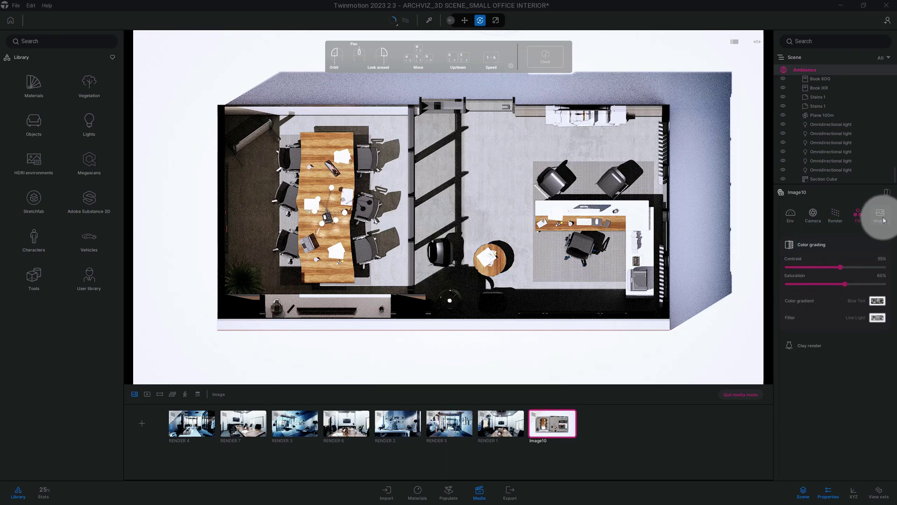
left_click(882, 219)
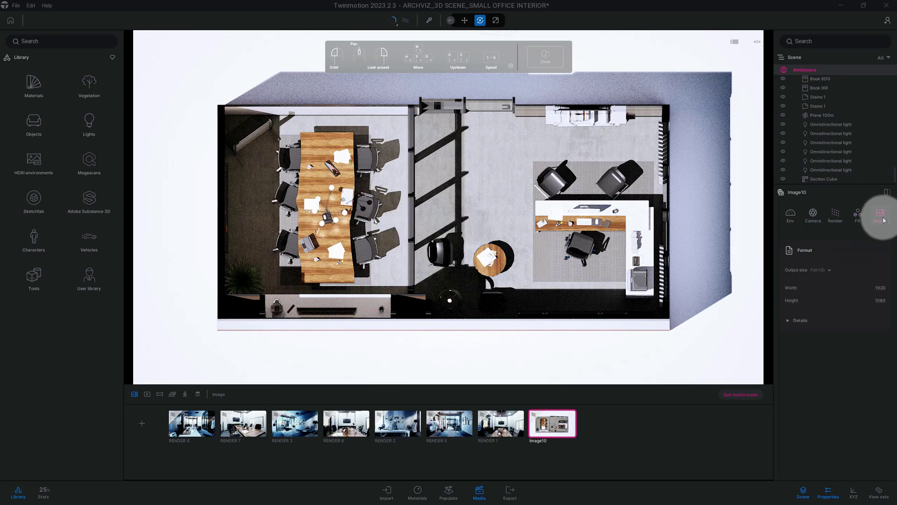
left_click(828, 271)
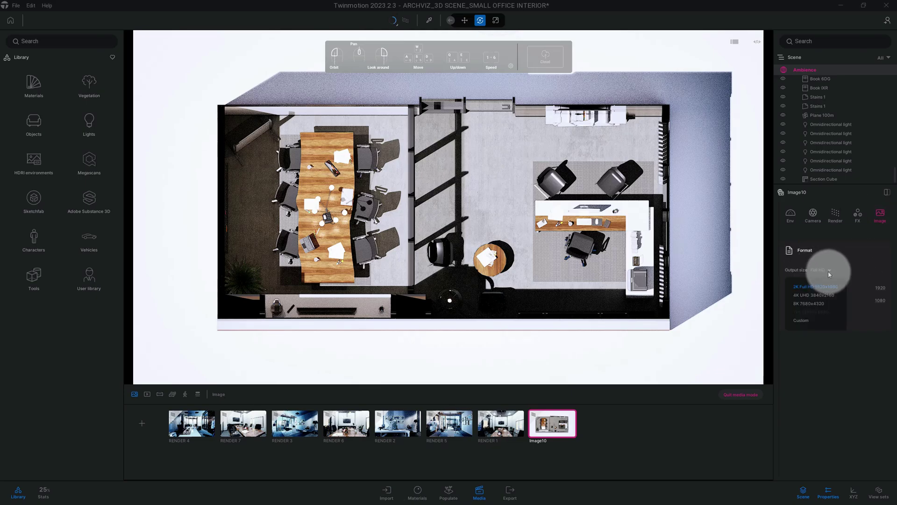
left_click(815, 295)
- Enable tiled rendering in the output details for Image10
left_click(814, 321)
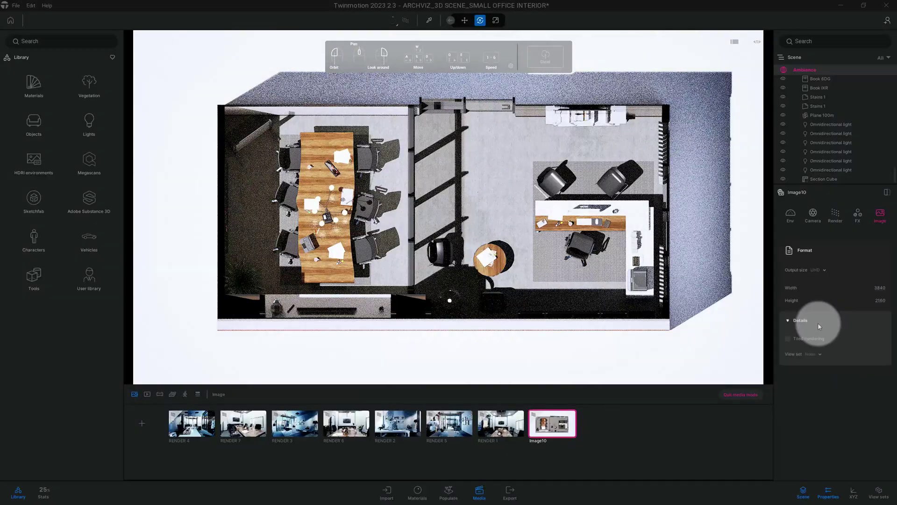
left_click(787, 338)
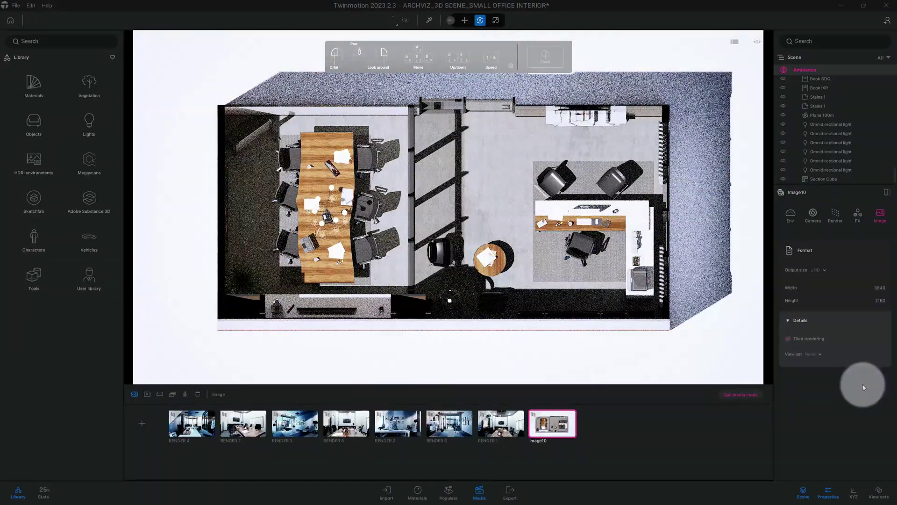
left_click(794, 216)
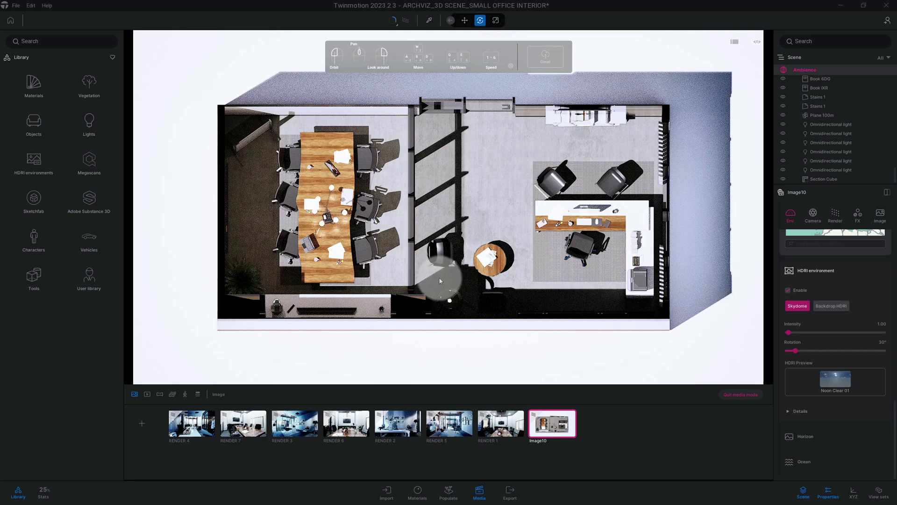
- Use the HDRI as a backdrop and browse matching skies for the current HDRI
left_click(835, 375)
left_click(810, 351)
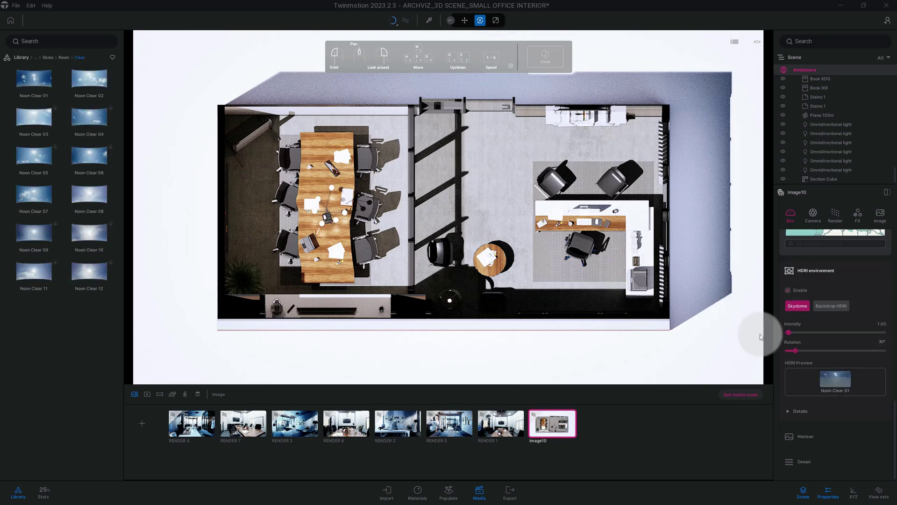
left_click(829, 307)
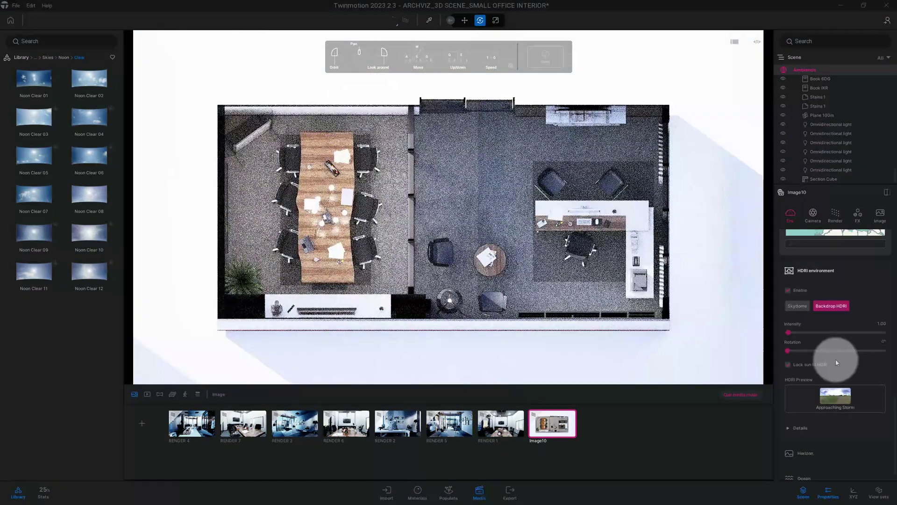
- Show the Approaching Storm HDRI's options and the outdoor HDRI environments library
left_click(834, 391)
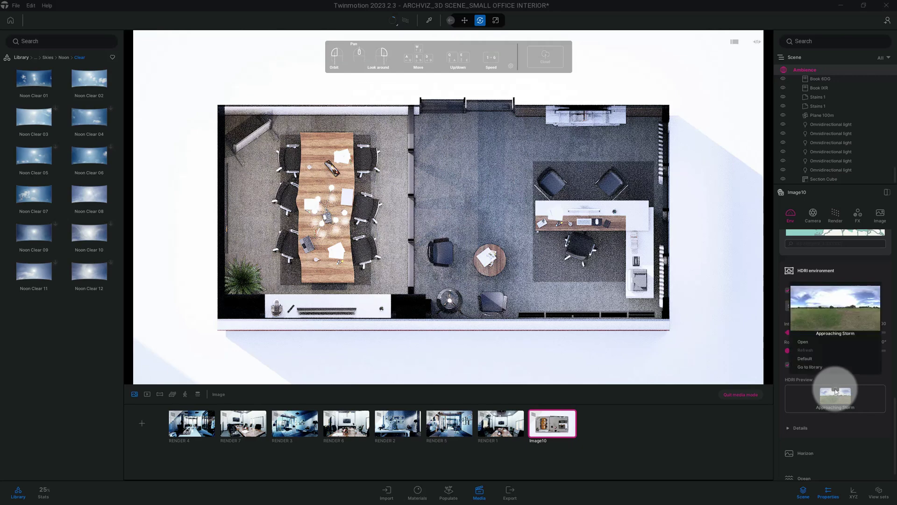
left_click(811, 365)
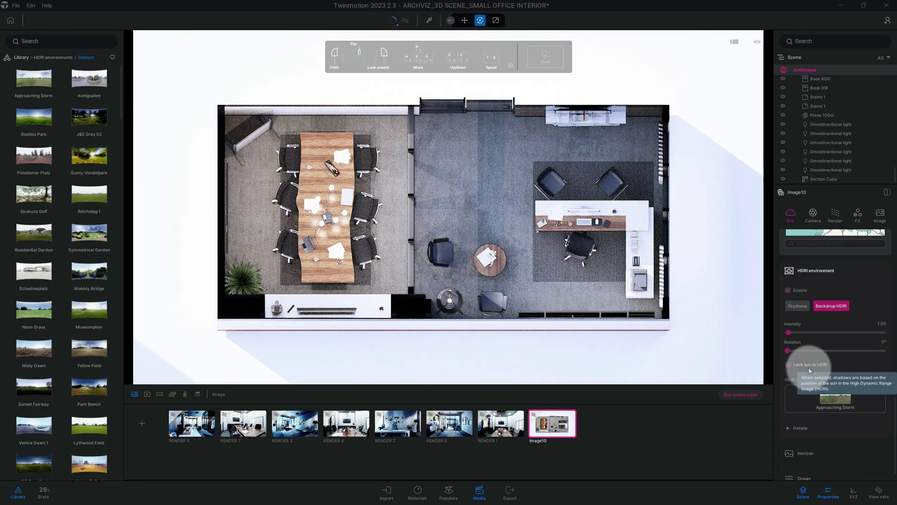
mouse_move(88, 308)
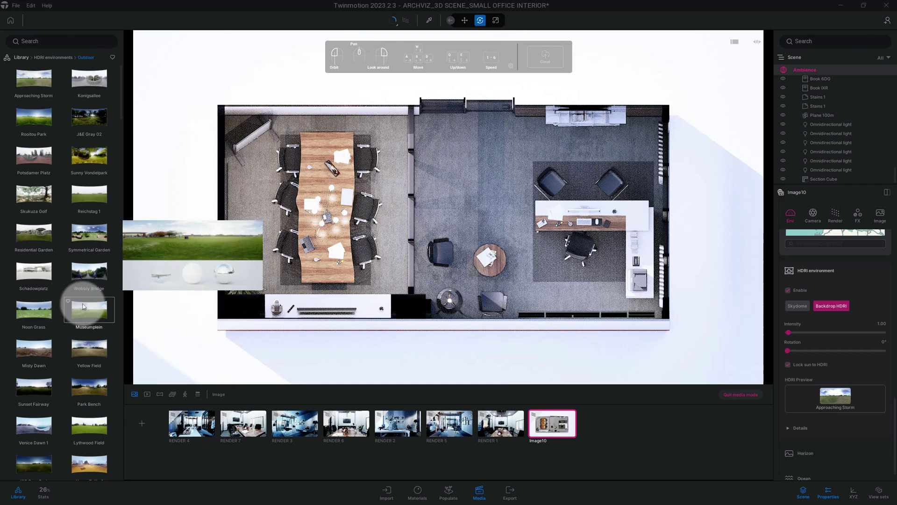
scroll(82, 307, "down", 2)
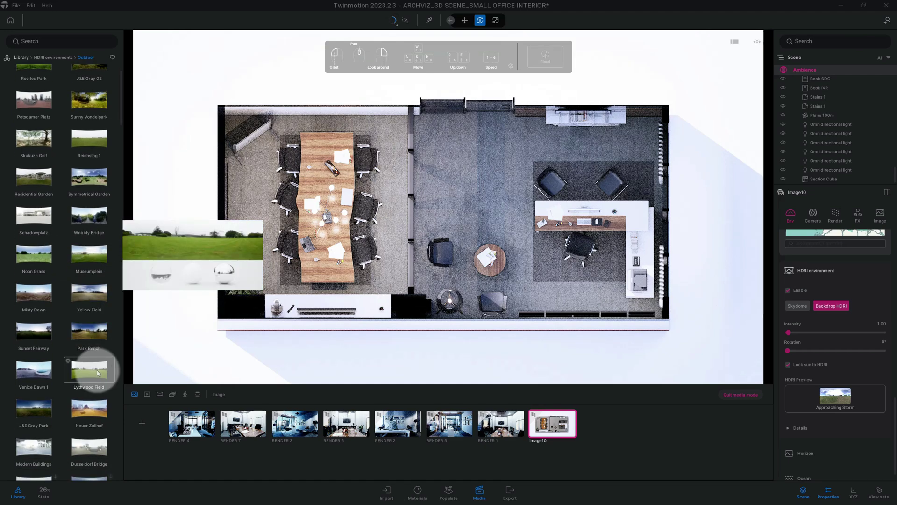
scroll(94, 362, "down", 2)
scroll(94, 355, "down", 1)
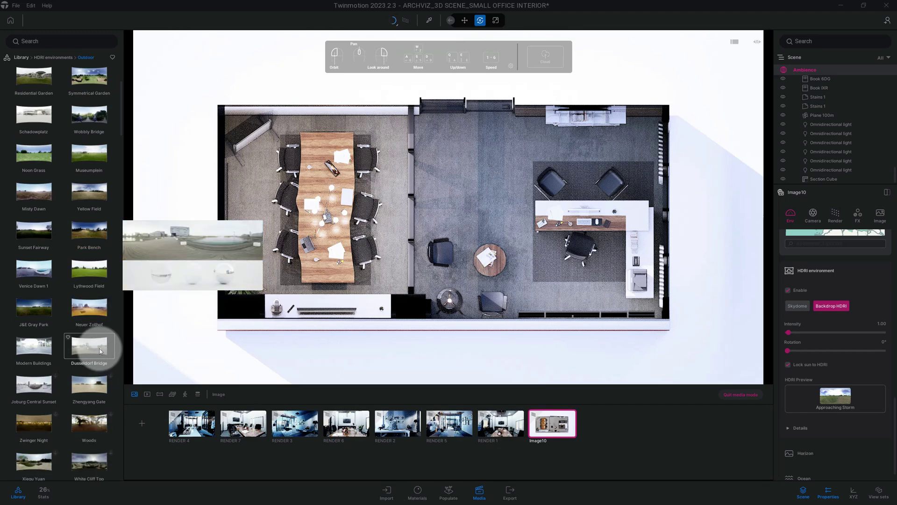
scroll(98, 350, "down", 4)
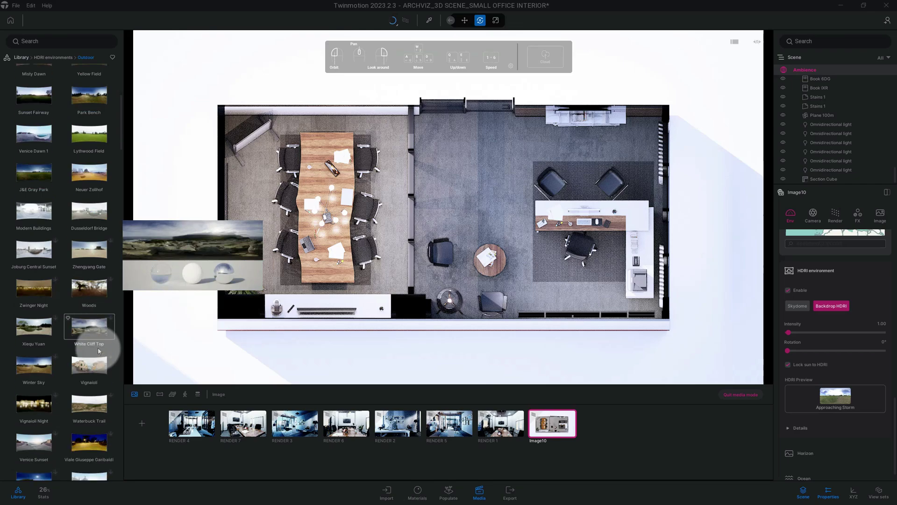
scroll(99, 351, "down", 1)
scroll(99, 351, "down", 1)
scroll(99, 349, "down", 1)
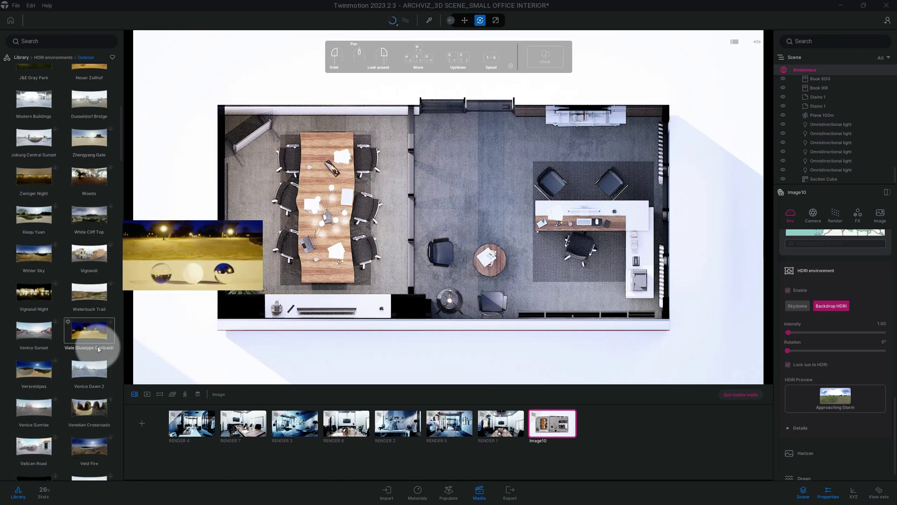
scroll(99, 350, "down", 1)
scroll(99, 349, "down", 1)
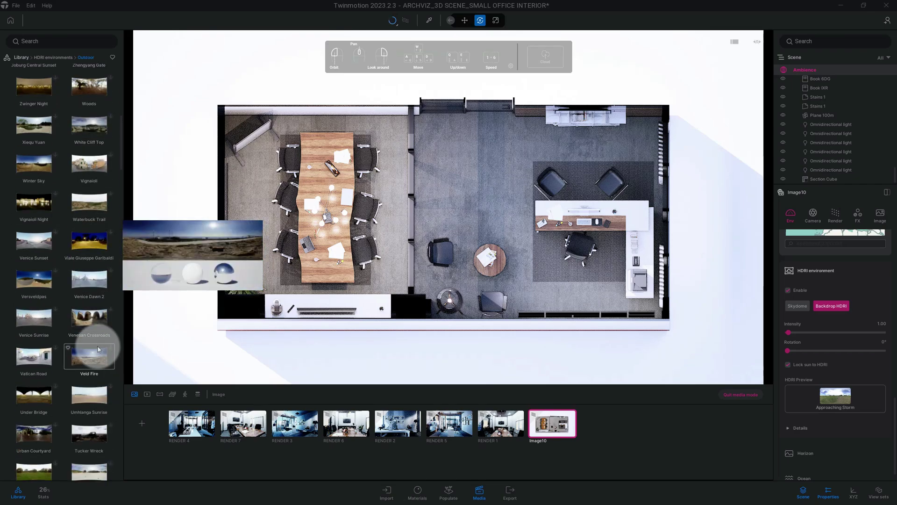
scroll(98, 349, "down", 1)
scroll(100, 350, "down", 1)
scroll(99, 348, "down", 1)
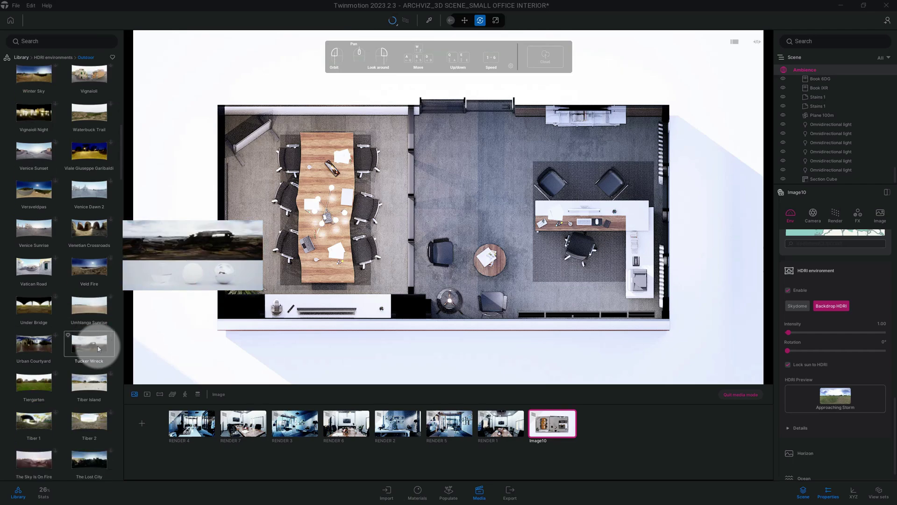
scroll(99, 348, "down", 1)
scroll(99, 349, "down", 1)
scroll(99, 349, "down", 1)
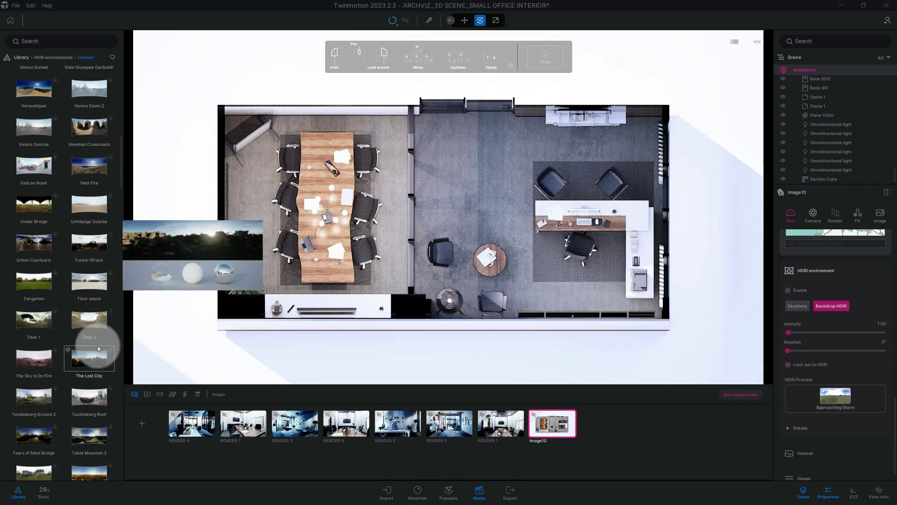
scroll(99, 348, "down", 2)
scroll(99, 349, "down", 1)
scroll(99, 348, "down", 1)
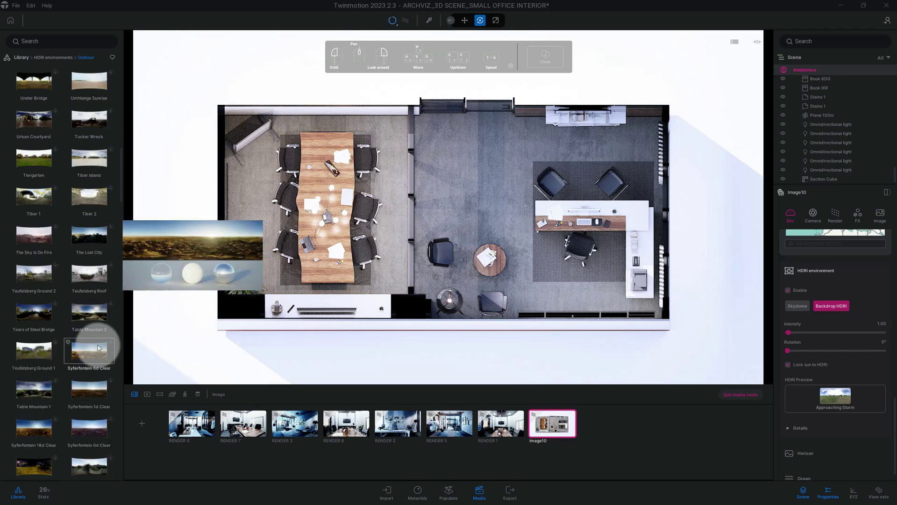
scroll(99, 348, "down", 1)
scroll(99, 348, "down", 1)
scroll(98, 347, "down", 1)
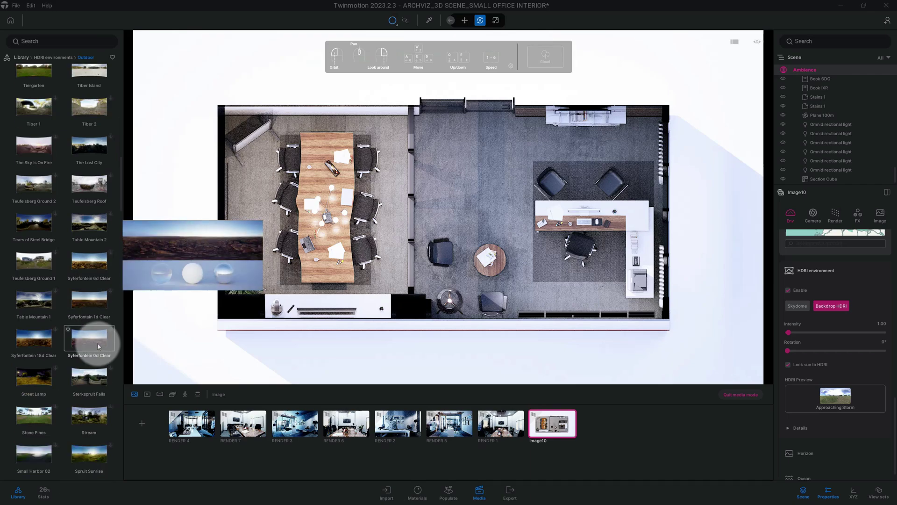
scroll(98, 348, "down", 1)
scroll(97, 347, "down", 1)
scroll(92, 345, "down", 1)
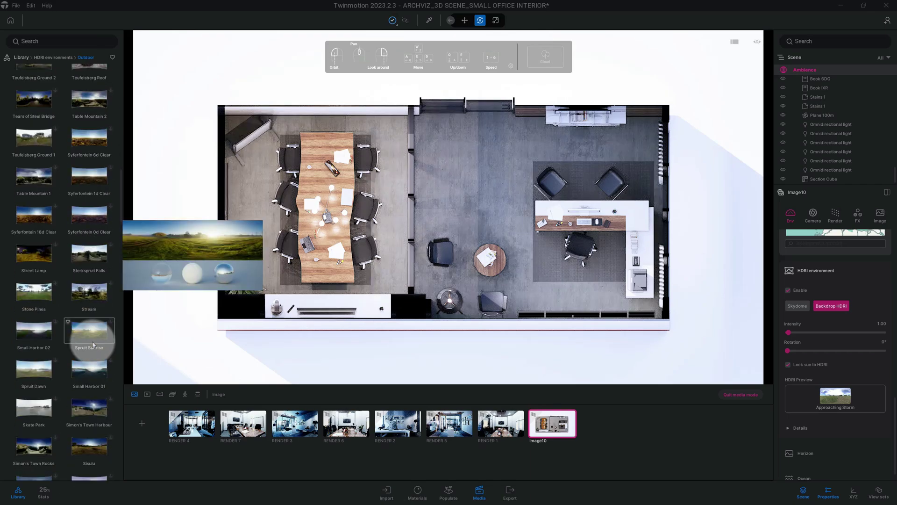
scroll(93, 344, "down", 1)
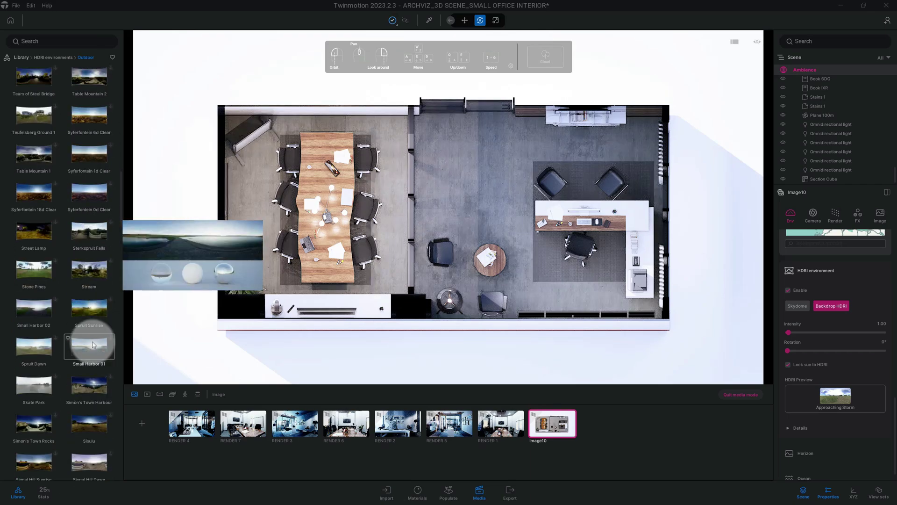
scroll(92, 344, "down", 1)
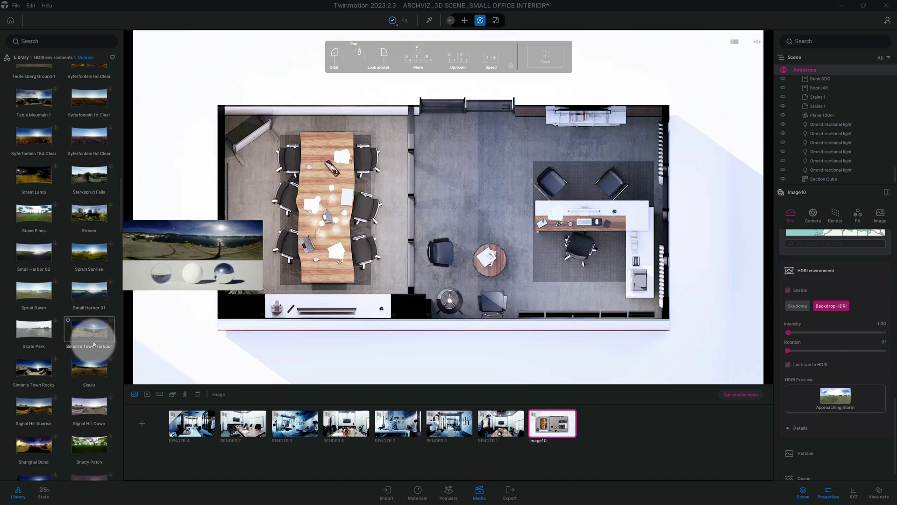
scroll(93, 344, "down", 2)
scroll(93, 343, "down", 1)
scroll(94, 343, "down", 1)
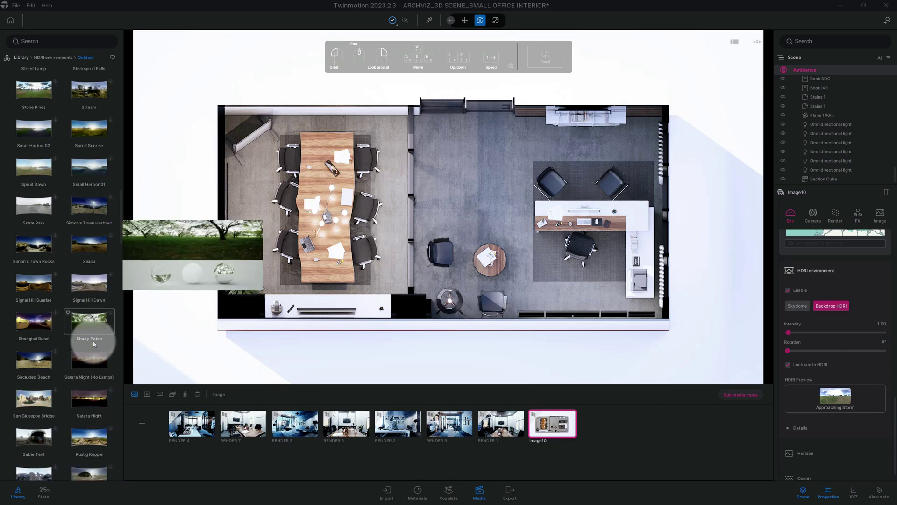
scroll(93, 343, "down", 1)
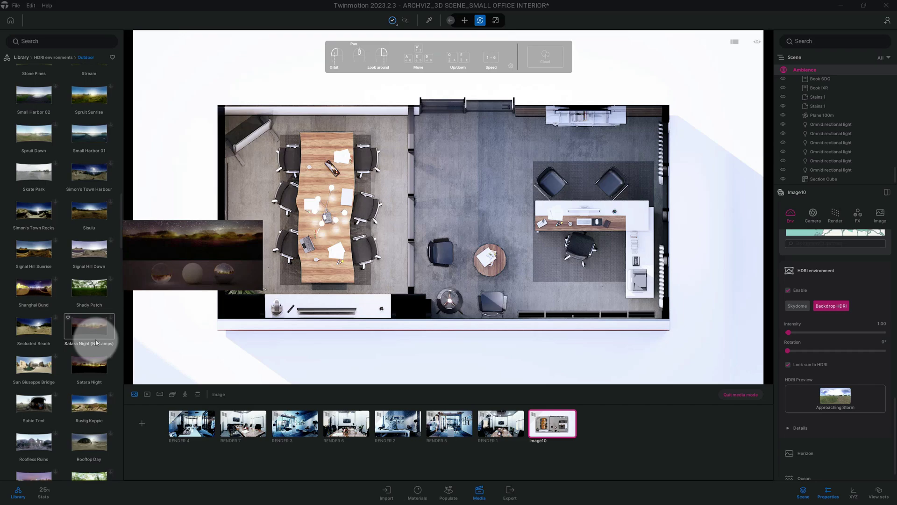
scroll(96, 343, "down", 1)
scroll(96, 343, "down", 1)
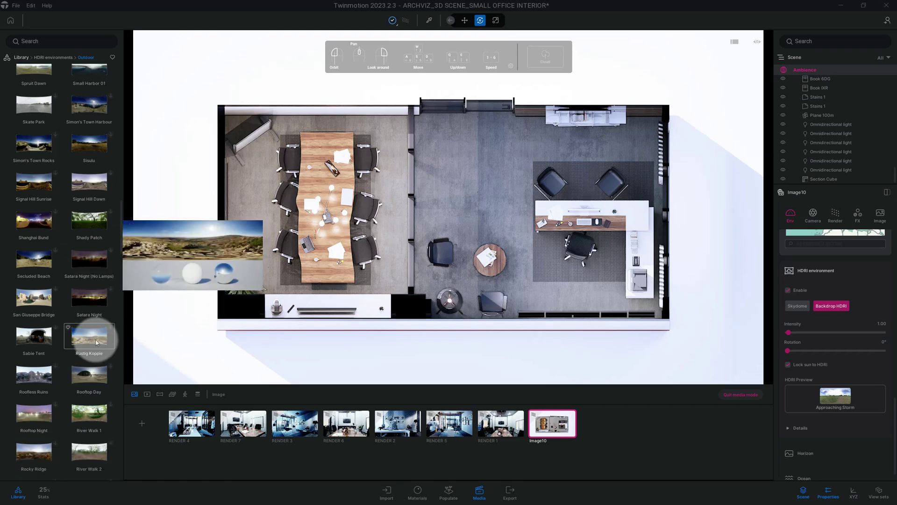
scroll(97, 343, "down", 1)
scroll(97, 342, "down", 1)
scroll(98, 340, "down", 1)
scroll(102, 335, "down", 1)
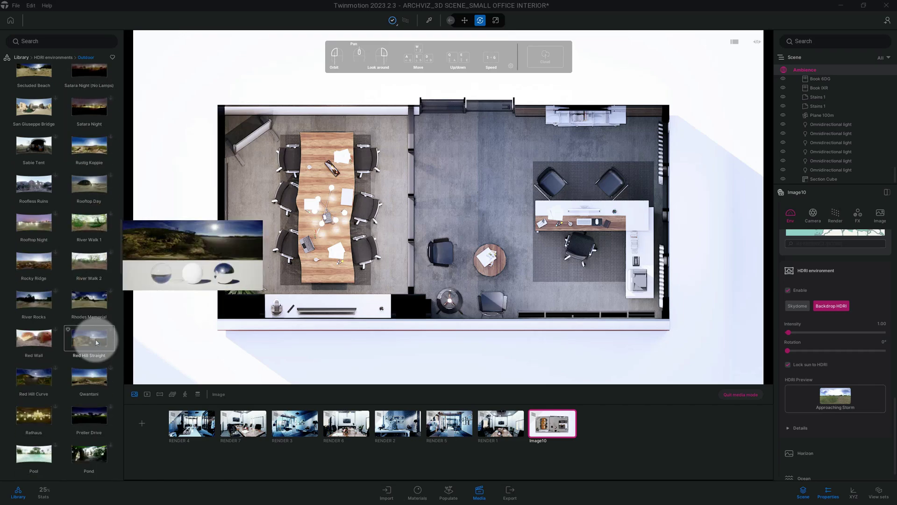
scroll(105, 328, "down", 1)
scroll(120, 271, "down", 3)
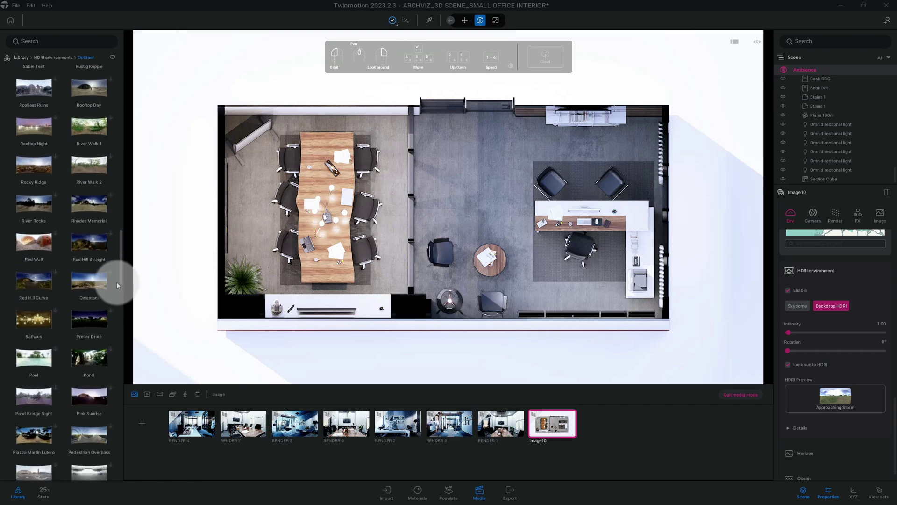
scroll(115, 288, "down", 2)
scroll(116, 291, "down", 1)
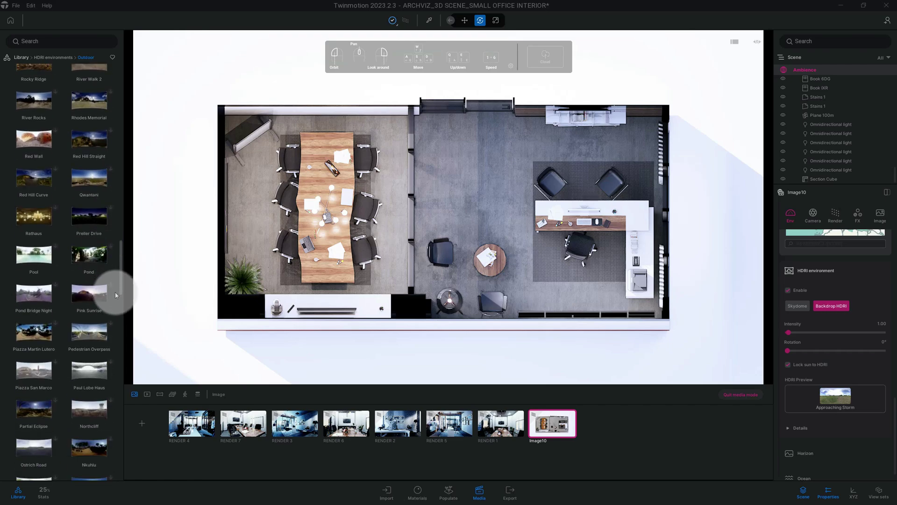
scroll(115, 294, "down", 2)
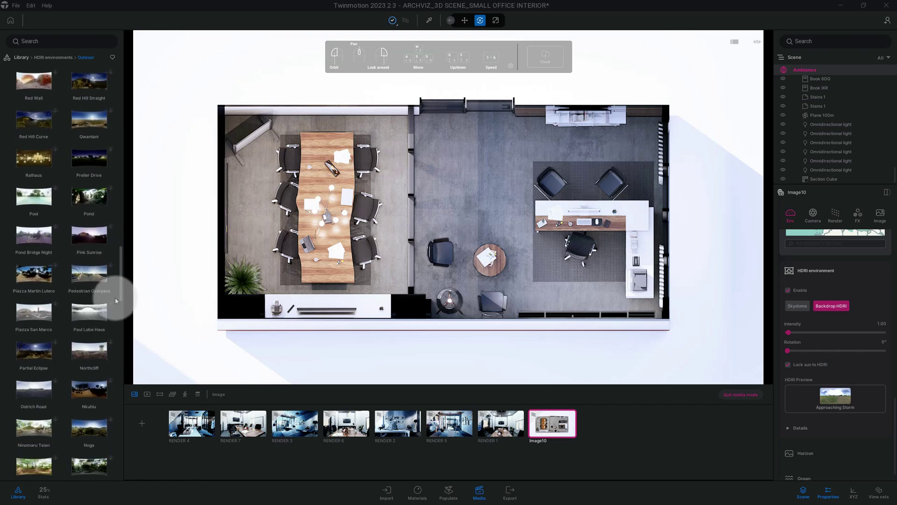
left_click(500, 435)
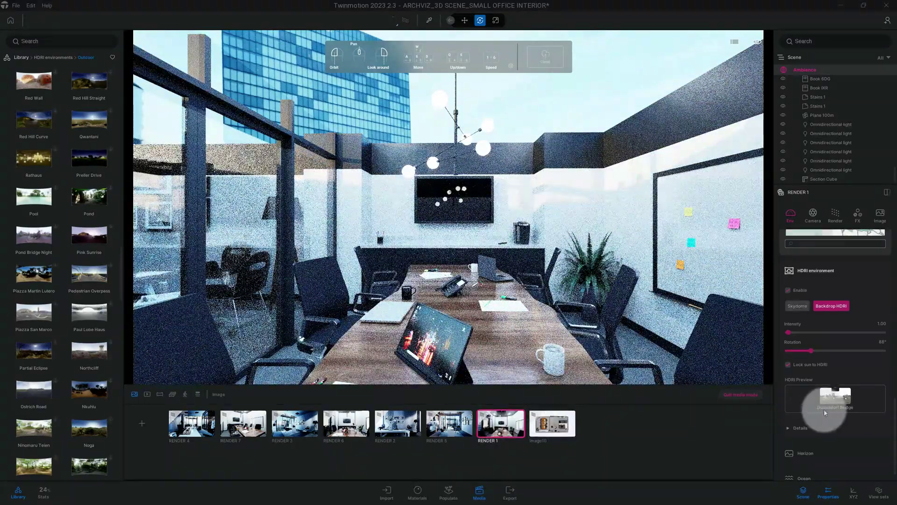
left_click(556, 436)
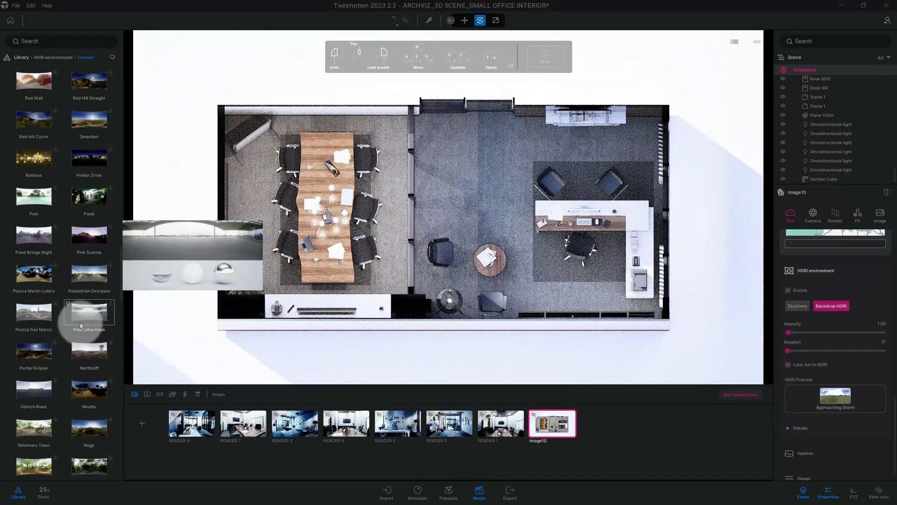
left_click_drag(120, 286, 113, 137)
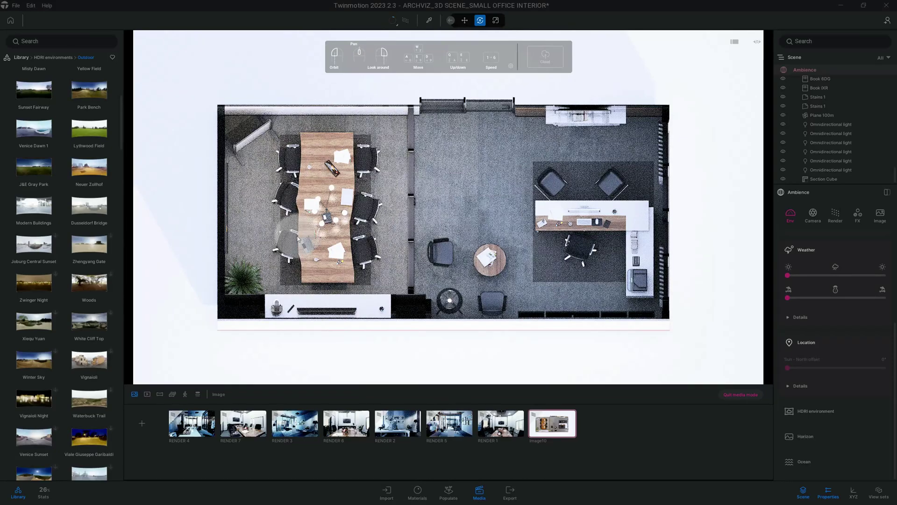
- Set the Ambience camera effects vignetting to 50%
left_click(858, 213)
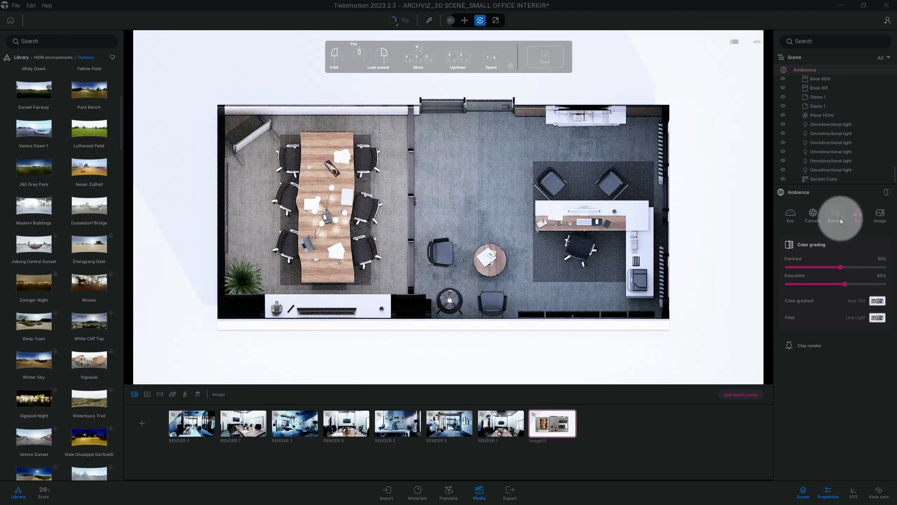
left_click(814, 220)
left_click(814, 313)
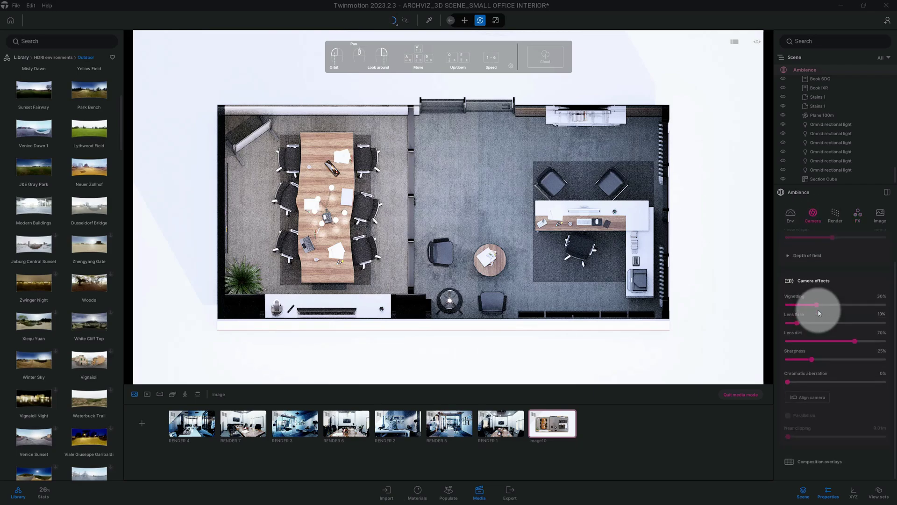
left_click(881, 297)
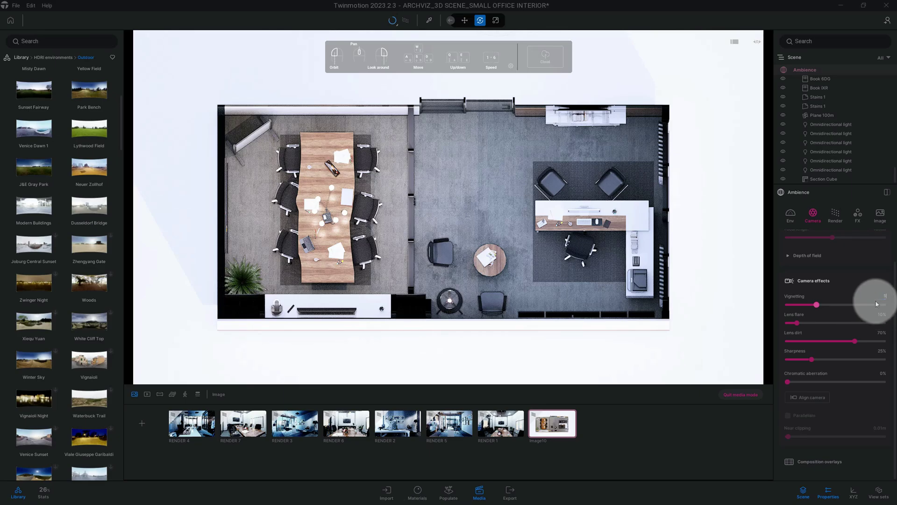
key("Return")
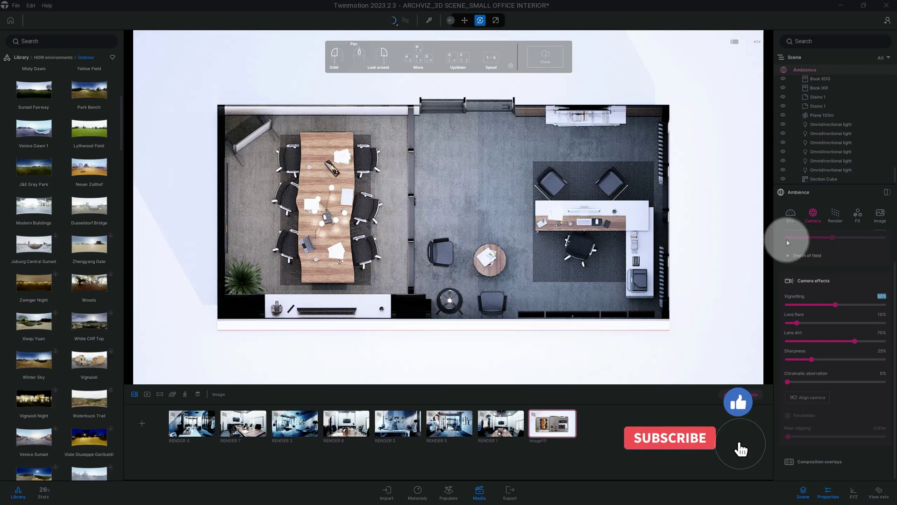
- Return the Ambience panel to the environment settings with weather and location
left_click(797, 221)
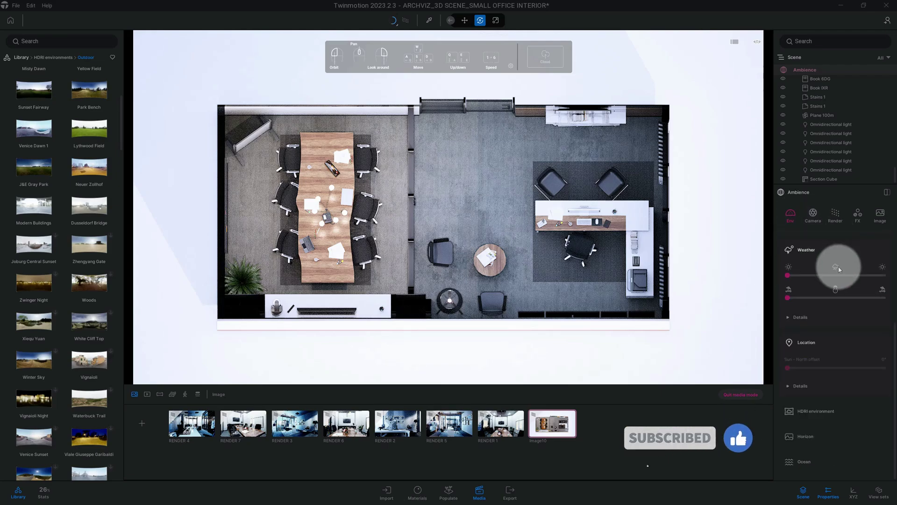